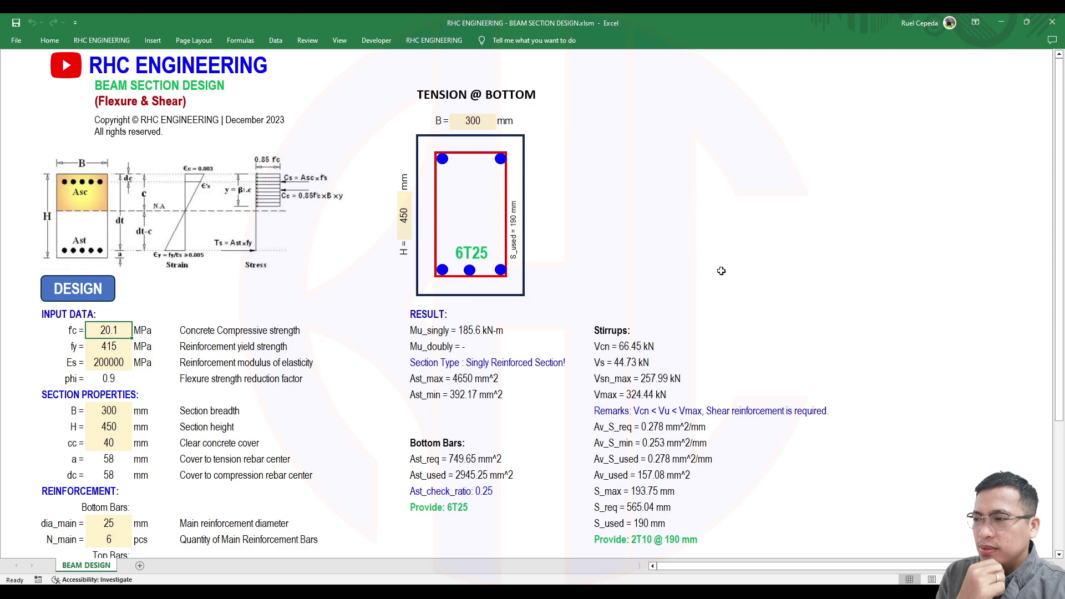
- Look over the BEAM DESIGN sheet's section diagram, input data, reinforcement, applied forces and design results
scroll(720, 266, "down", 2)
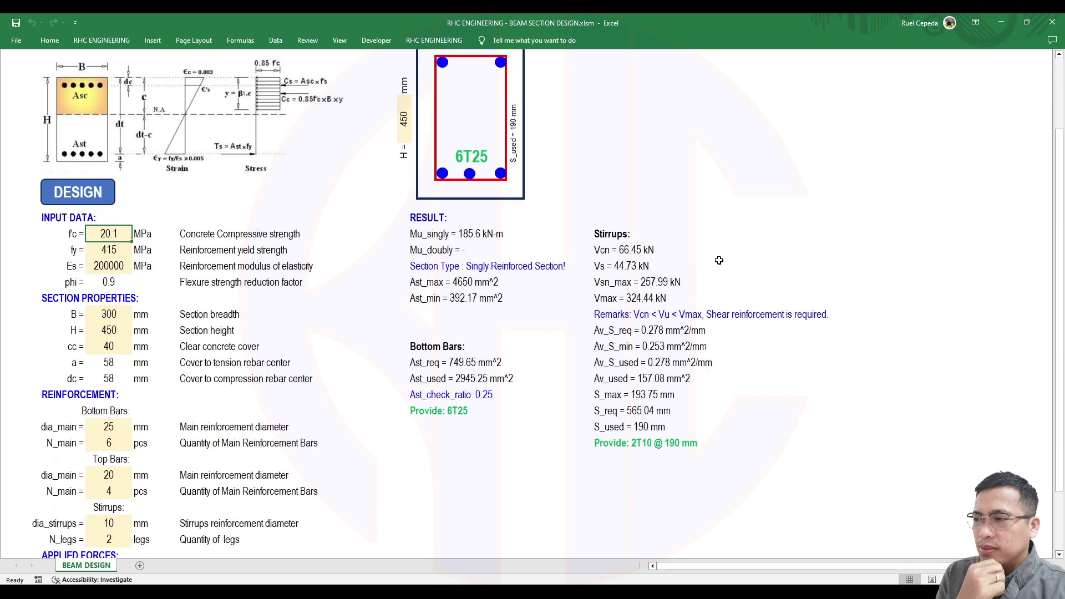
scroll(778, 438, "down", 3)
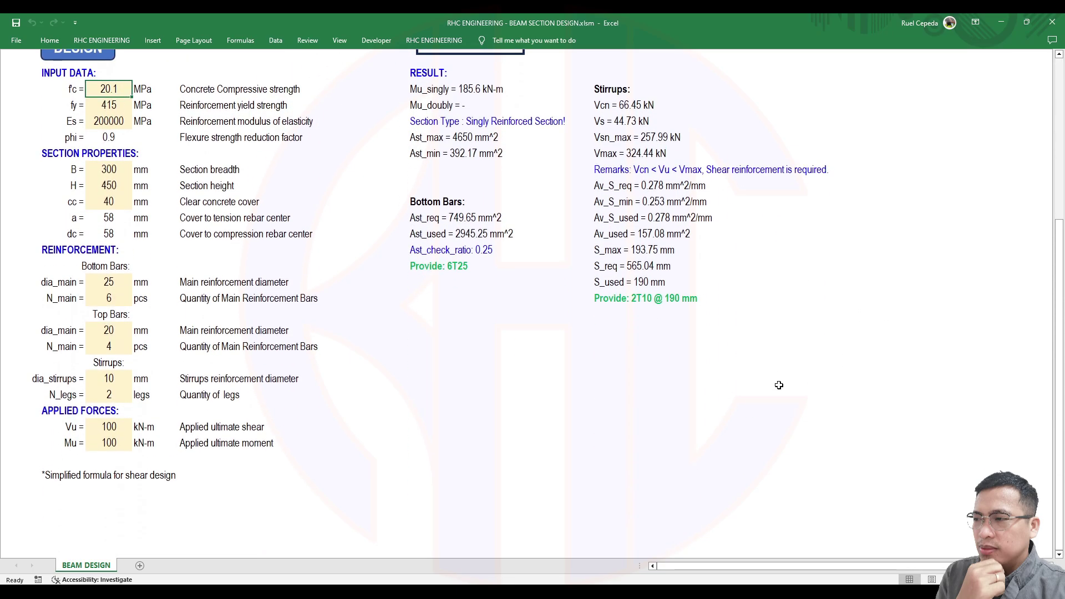
scroll(779, 385, "up", 5)
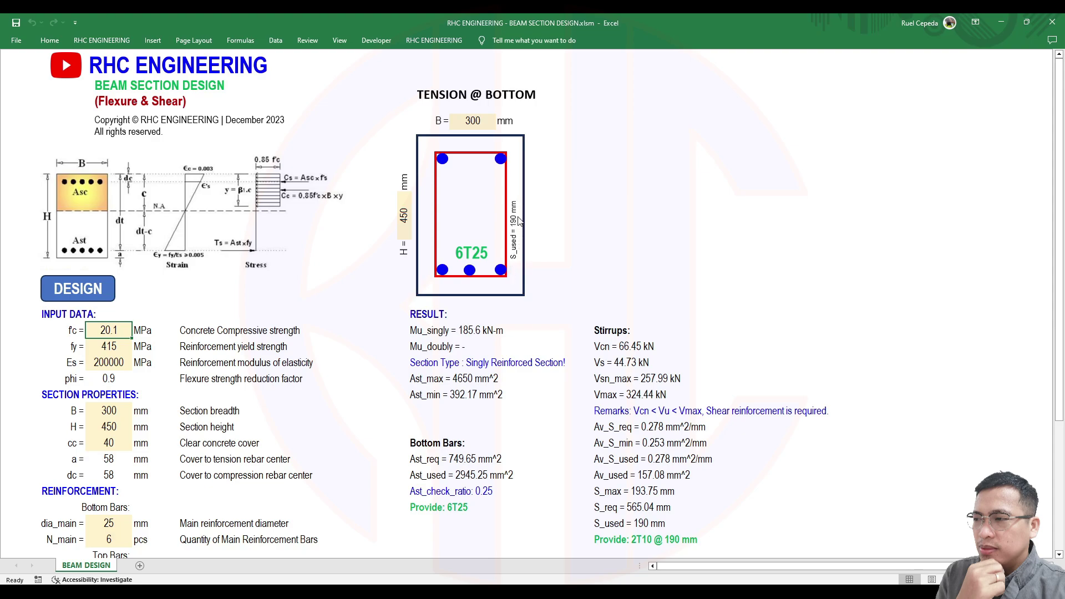
scroll(520, 222, "down", 4)
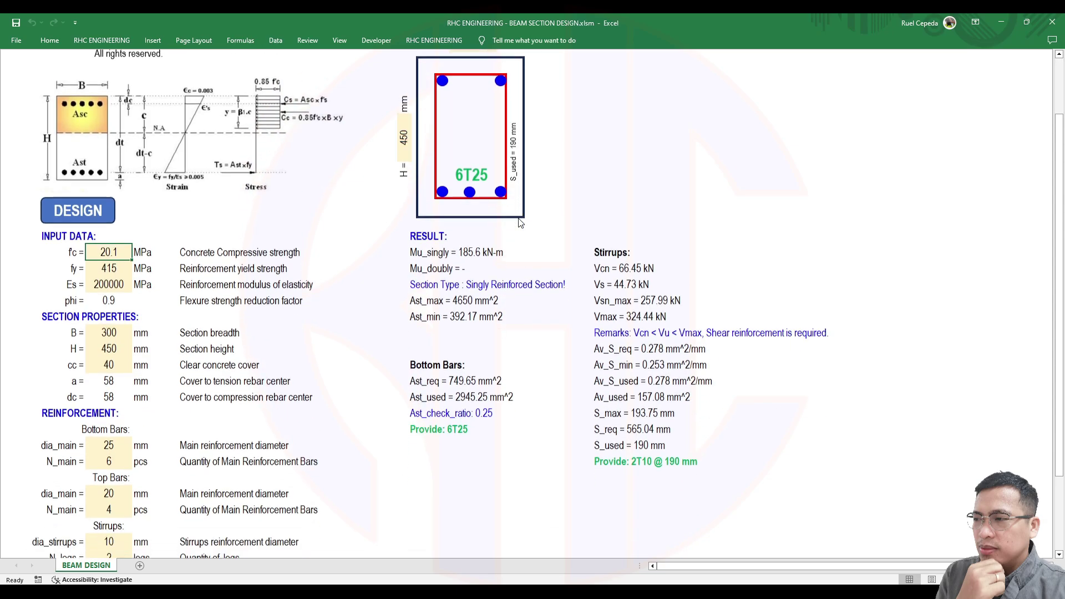
scroll(416, 59, "up", 4)
- Open the workbook's Visual Basic editor and display the code of the Flexure_Design_Singly module
left_click(377, 40)
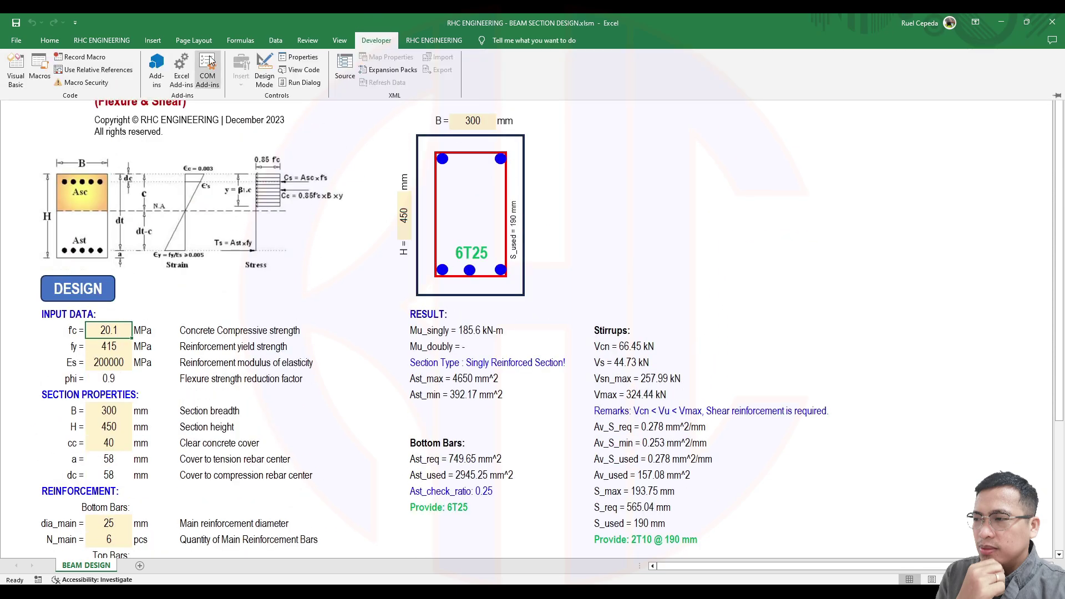
left_click(16, 87)
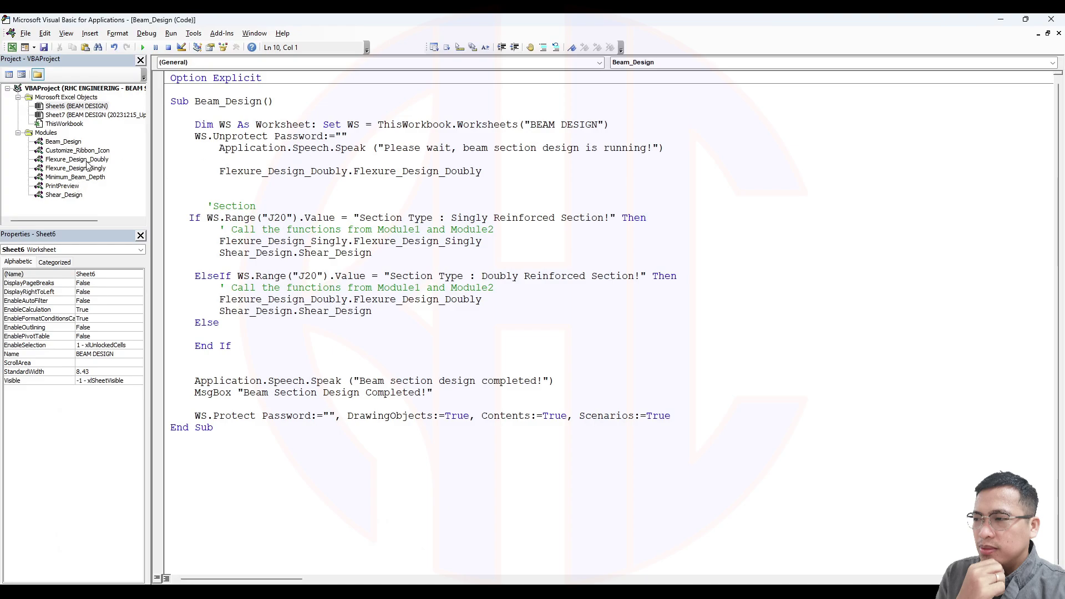
double_click(86, 161)
double_click(92, 170)
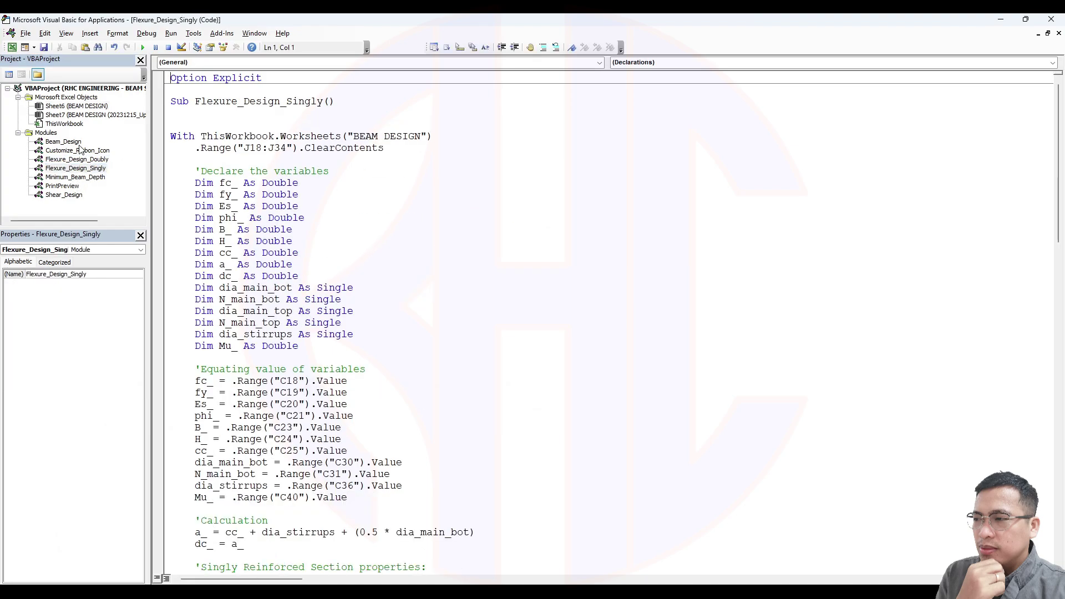
double_click(70, 143)
double_click(101, 169)
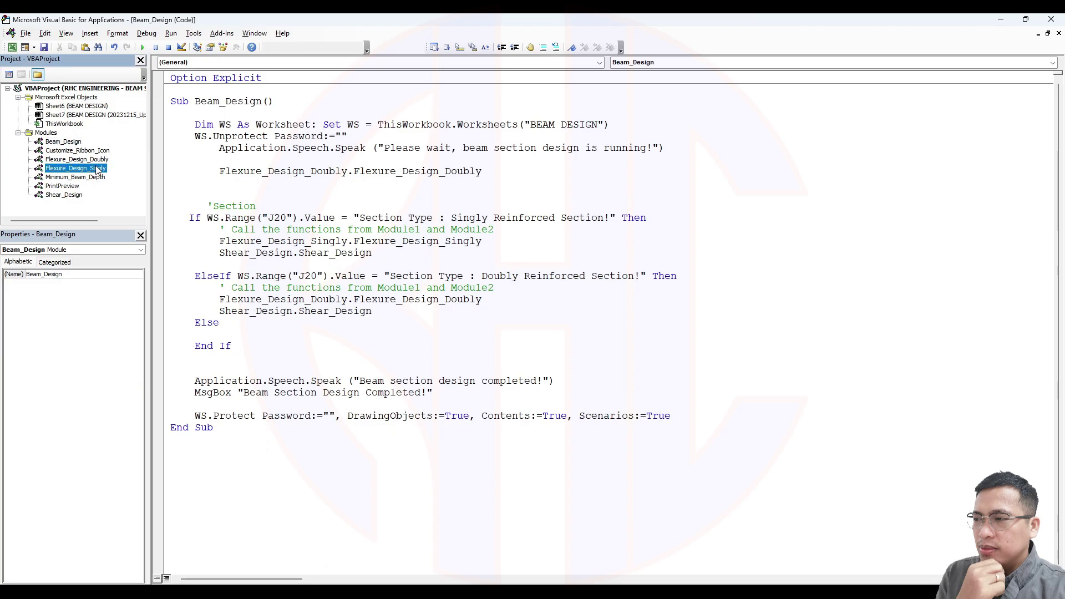
- Read through the Flexure_Design_Singly code, from the variable declarations to the steel area and reinforcement ratio checks
scroll(364, 164, "down", 15)
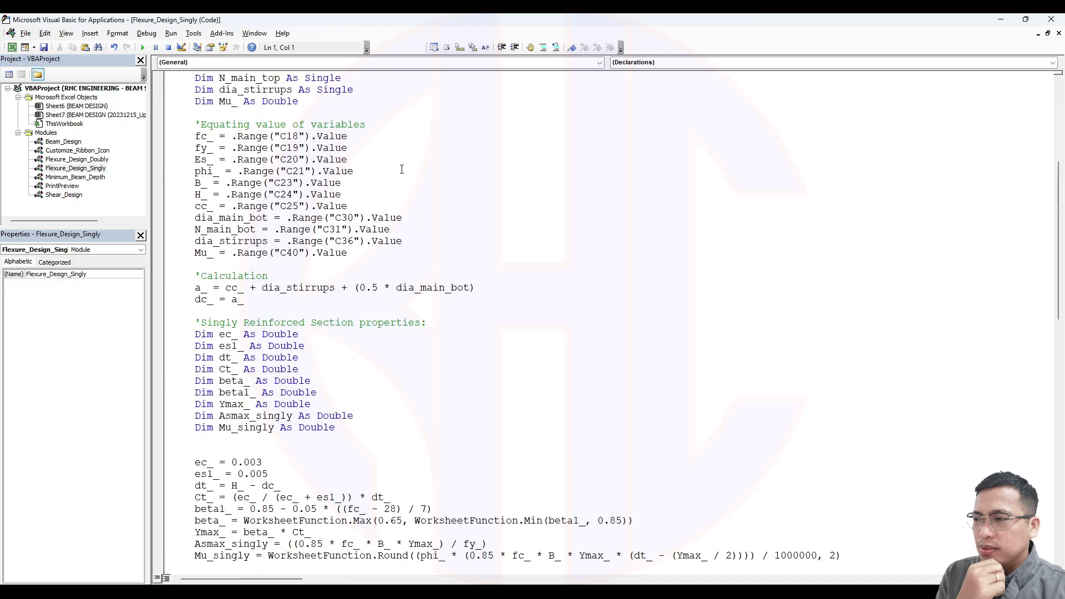
scroll(402, 169, "down", 3)
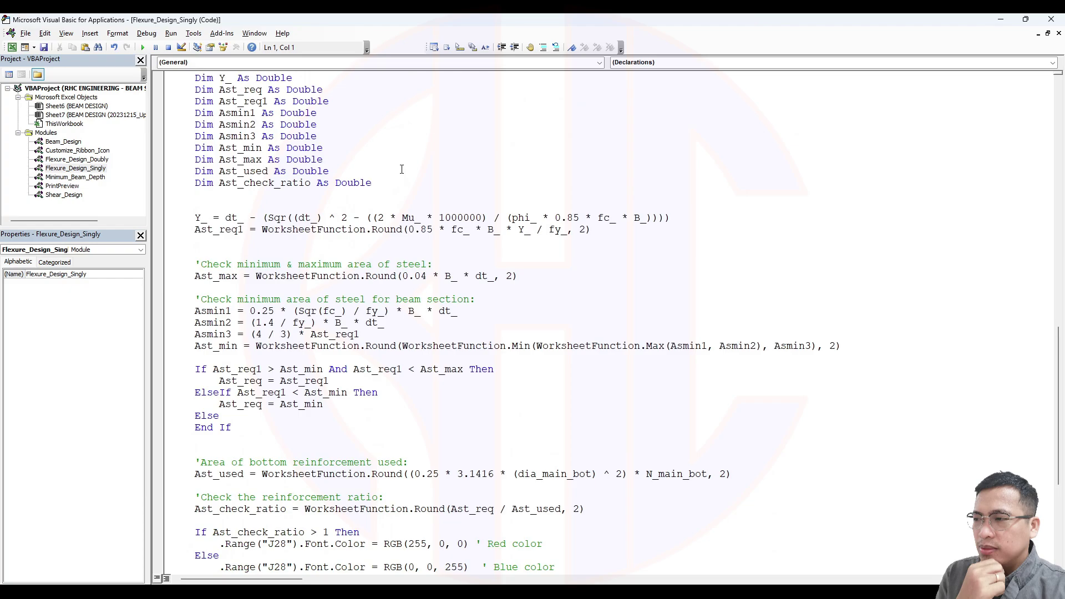
scroll(401, 170, "up", 8)
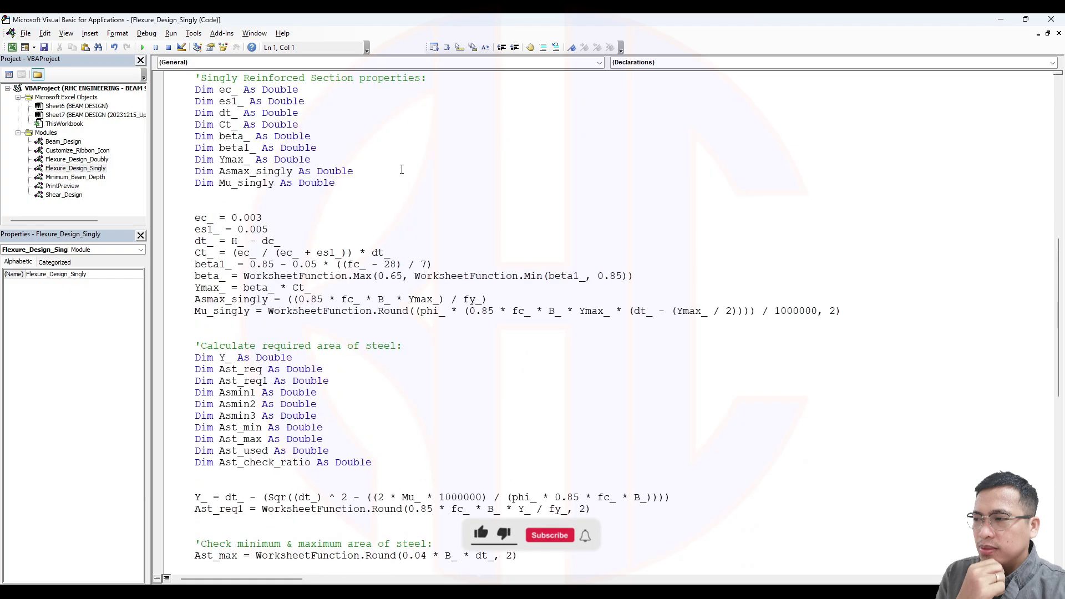
scroll(401, 170, "up", 15)
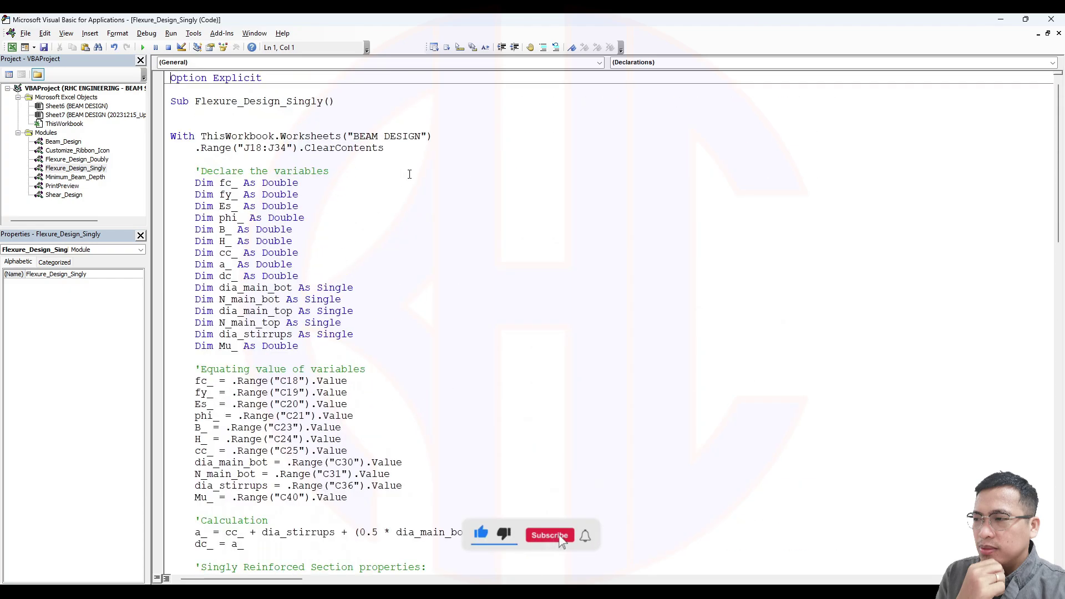
scroll(410, 175, "down", 20)
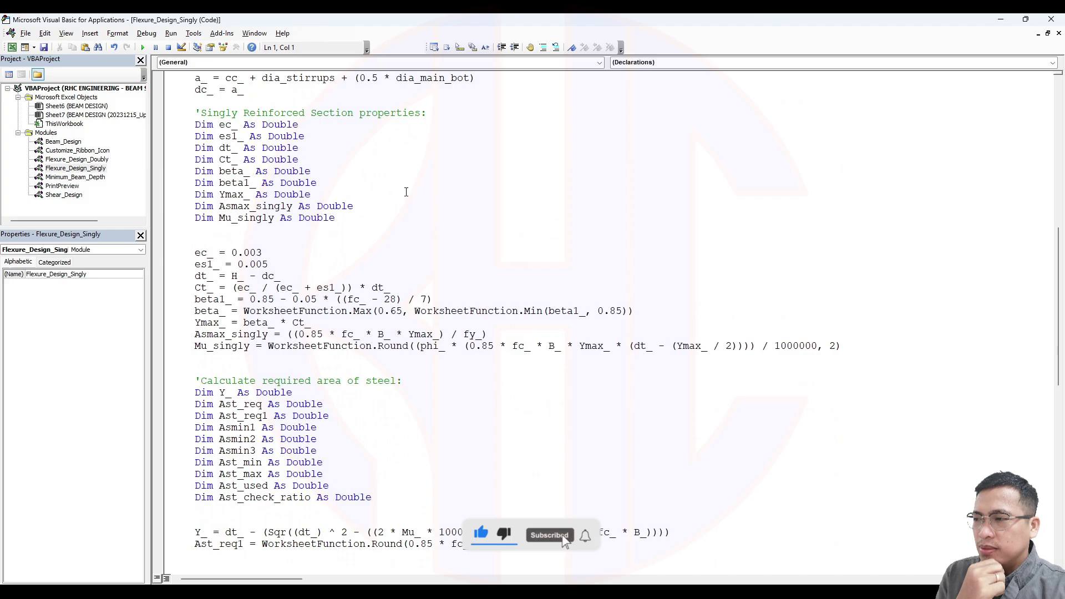
- Review the code of the Flexure_Design_Doubly and Shear_Design modules
double_click(86, 160)
scroll(404, 185, "down", 8)
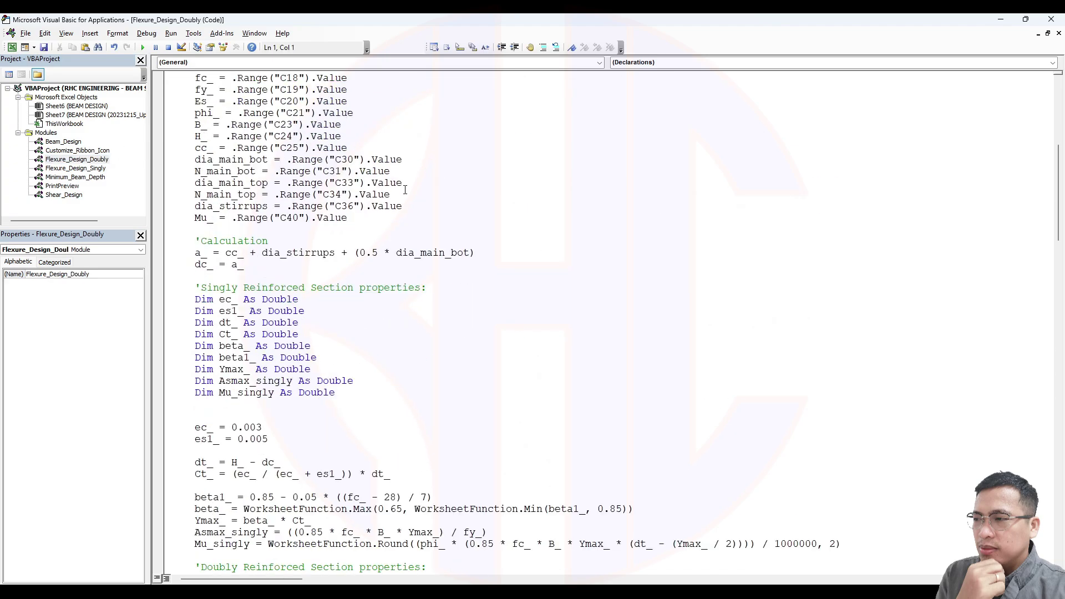
scroll(405, 186, "down", 5)
double_click(70, 197)
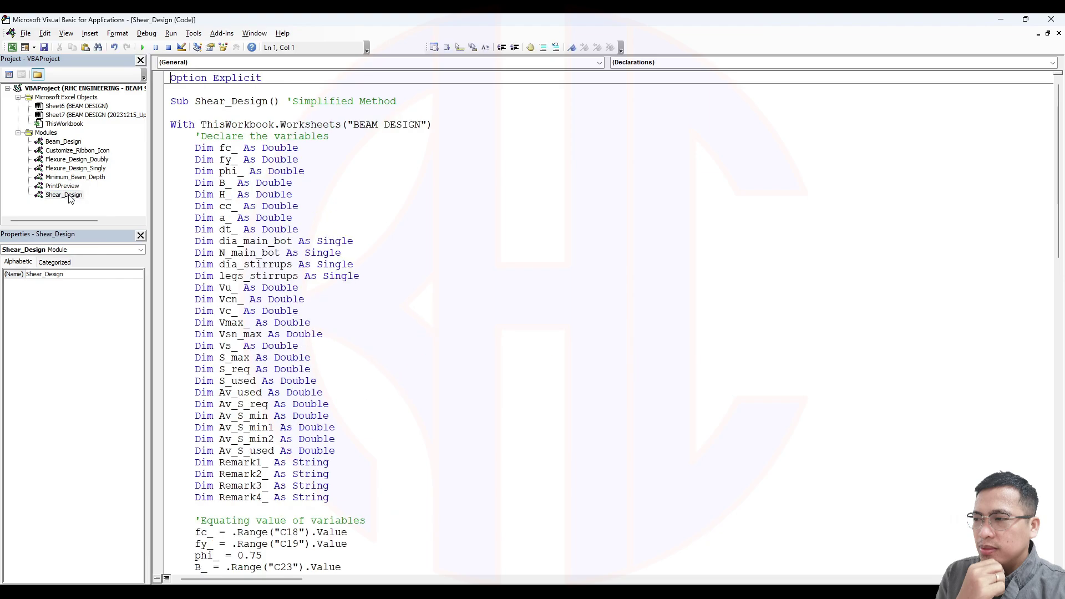
scroll(466, 194, "down", 10)
scroll(471, 191, "up", 8)
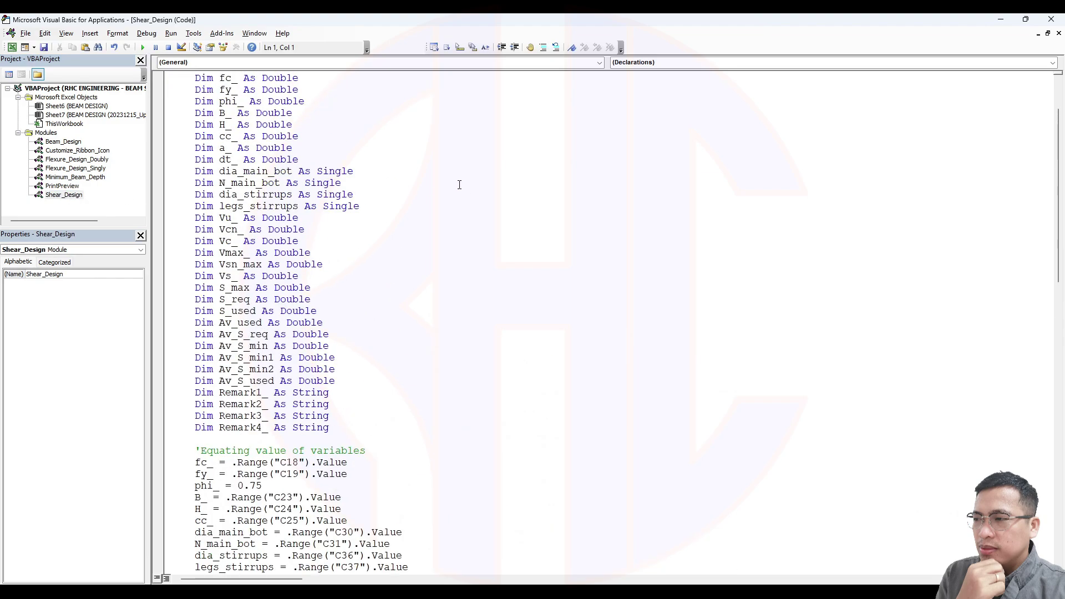
- Open the Beam_Design module and examine its worksheet declaration, sheet unprotect line and opening speech line
double_click(69, 144)
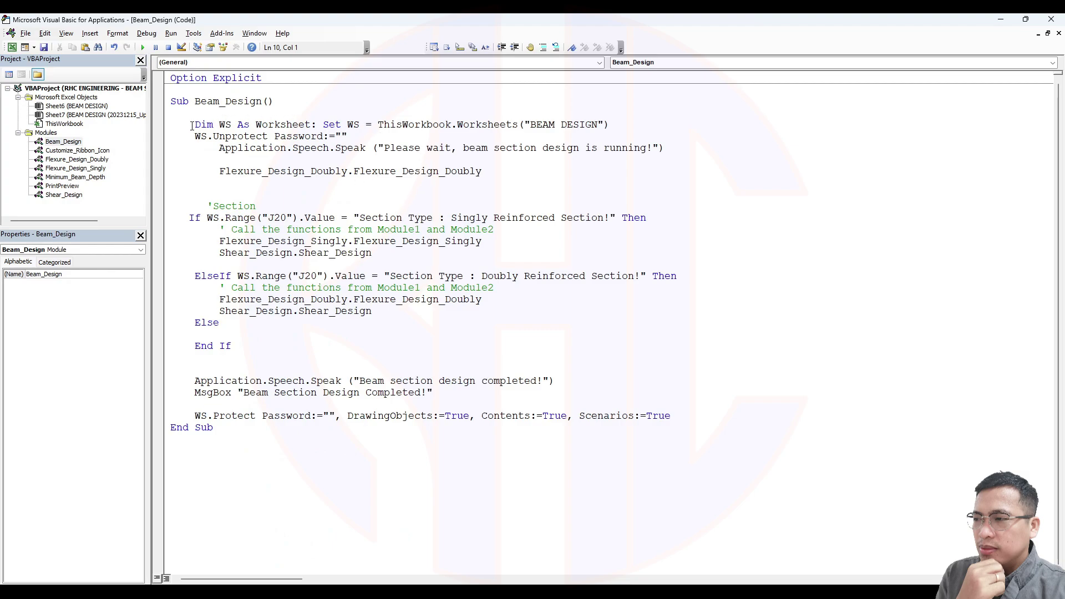
left_click_drag(191, 125, 616, 124)
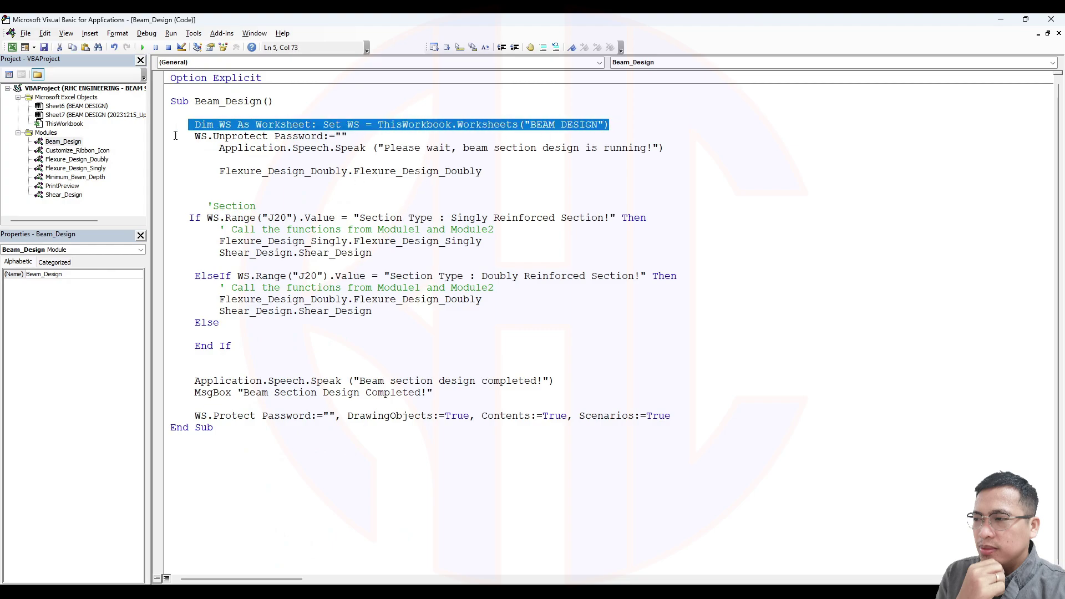
left_click_drag(186, 136, 375, 135)
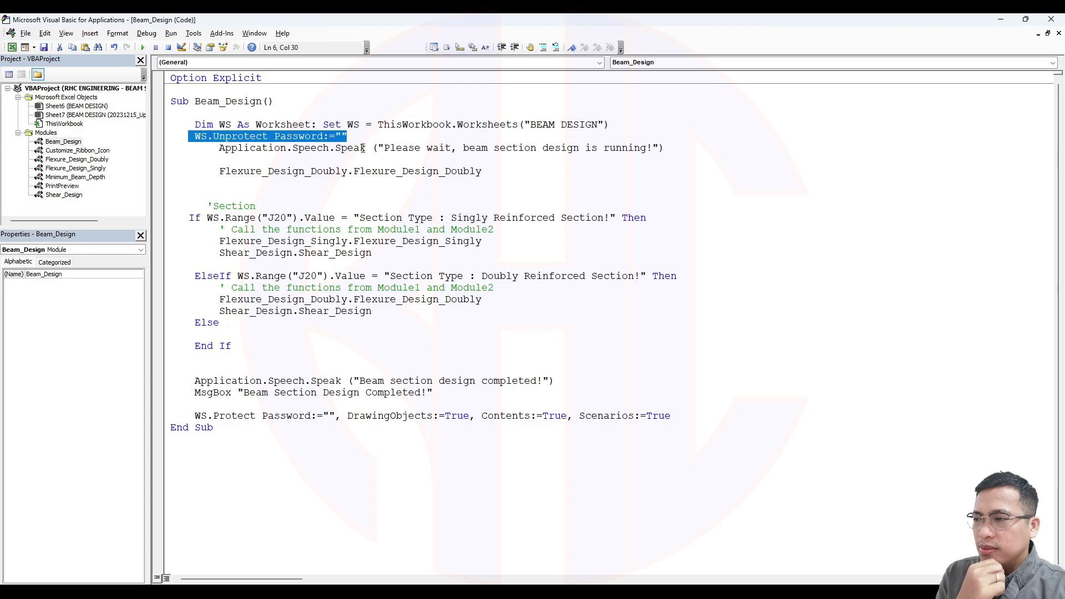
left_click(364, 148)
left_click_drag(208, 149, 420, 149)
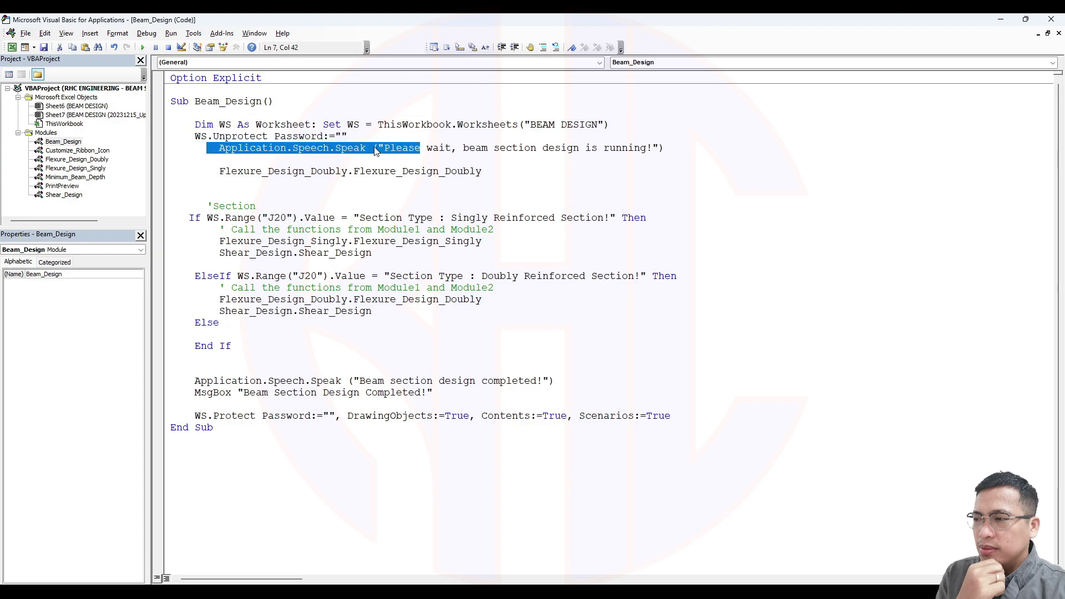
left_click(341, 138)
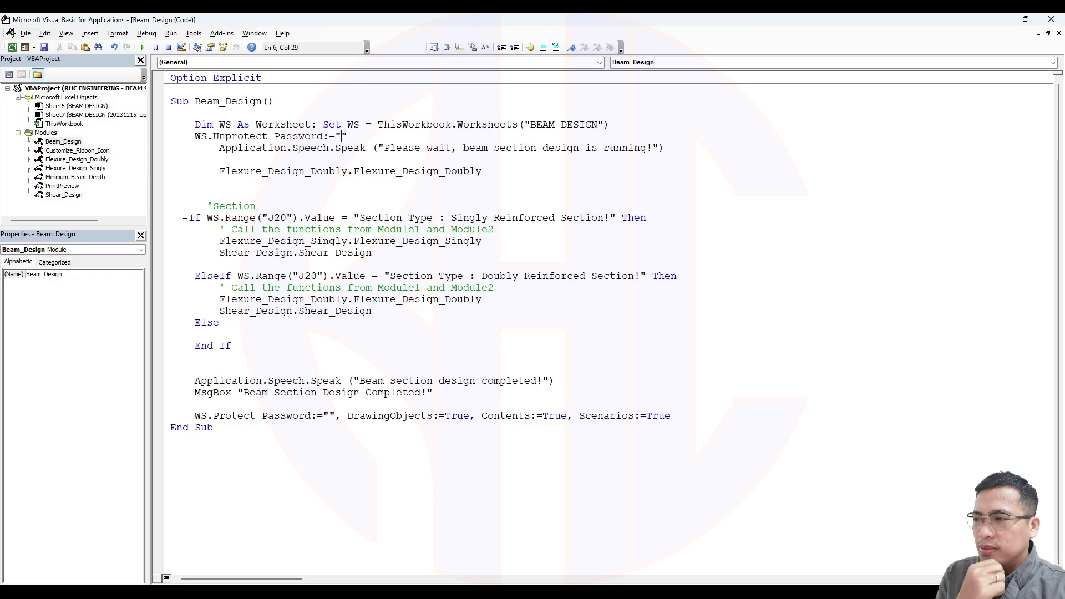
- Examine Beam_Design's initial Flexure_Design_Doubly call and its singly reinforced branch, including the flexure and shear module calls
left_click_drag(184, 217, 670, 255)
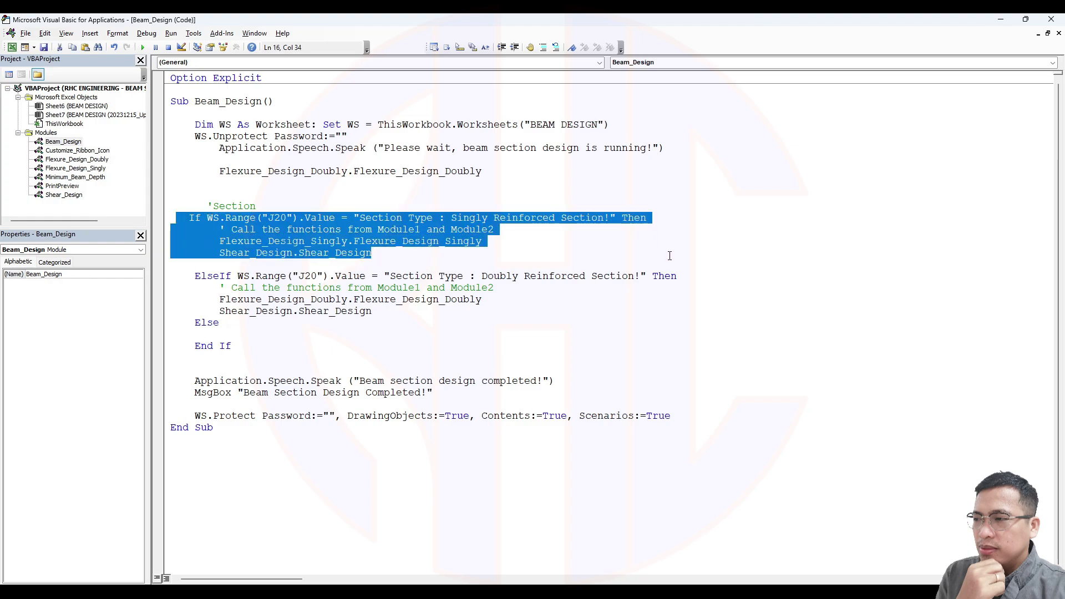
left_click_drag(207, 172, 500, 168)
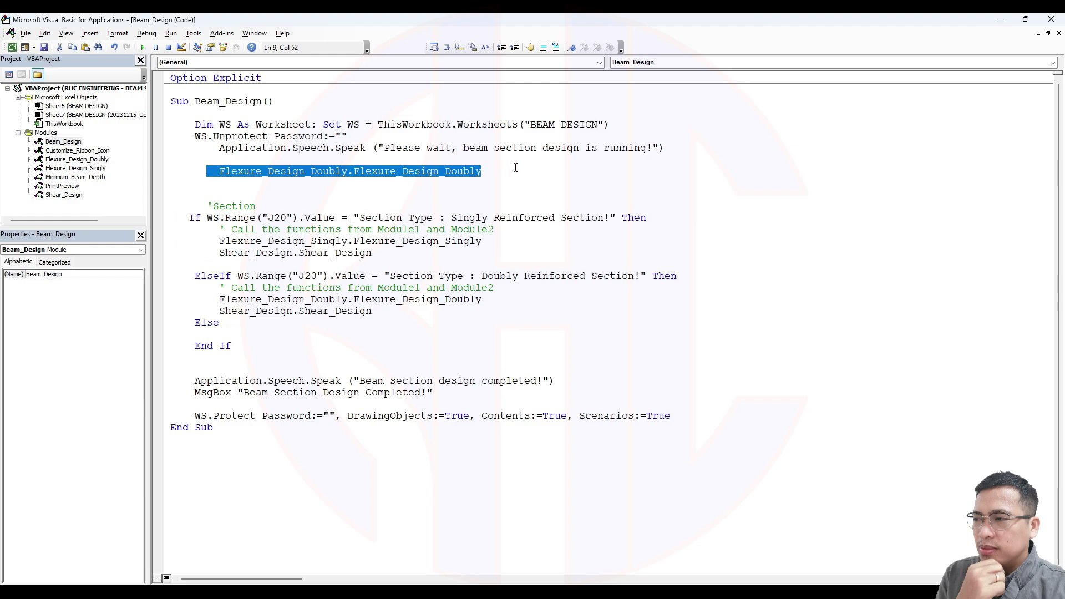
left_click(492, 173)
key("shift+Home")
left_click_drag(194, 172, 552, 172)
left_click_drag(183, 218, 708, 221)
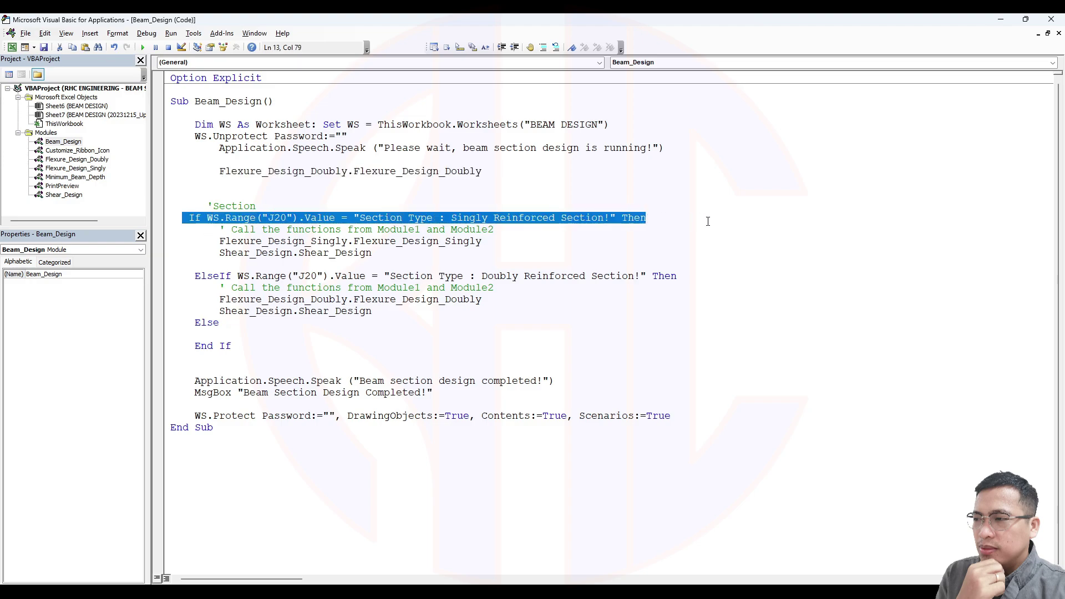
left_click_drag(490, 247, 164, 243)
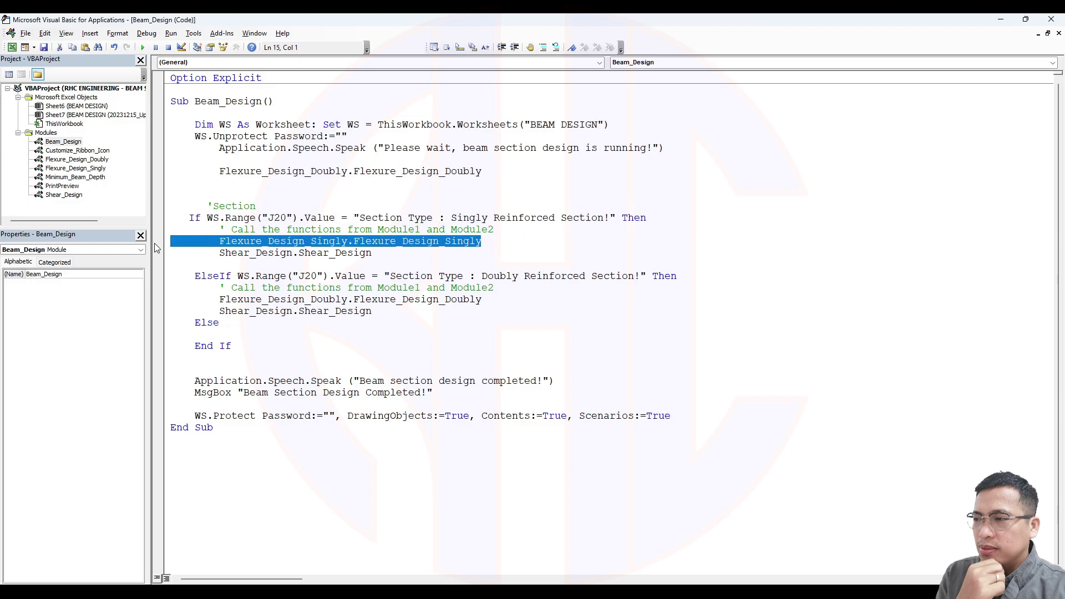
left_click(388, 254)
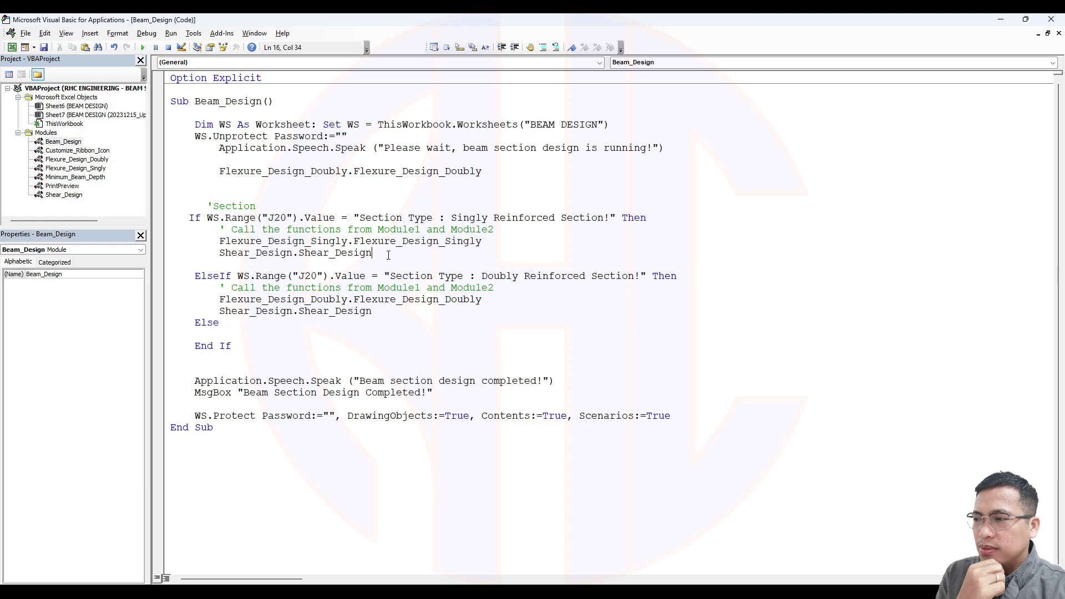
left_click(83, 169)
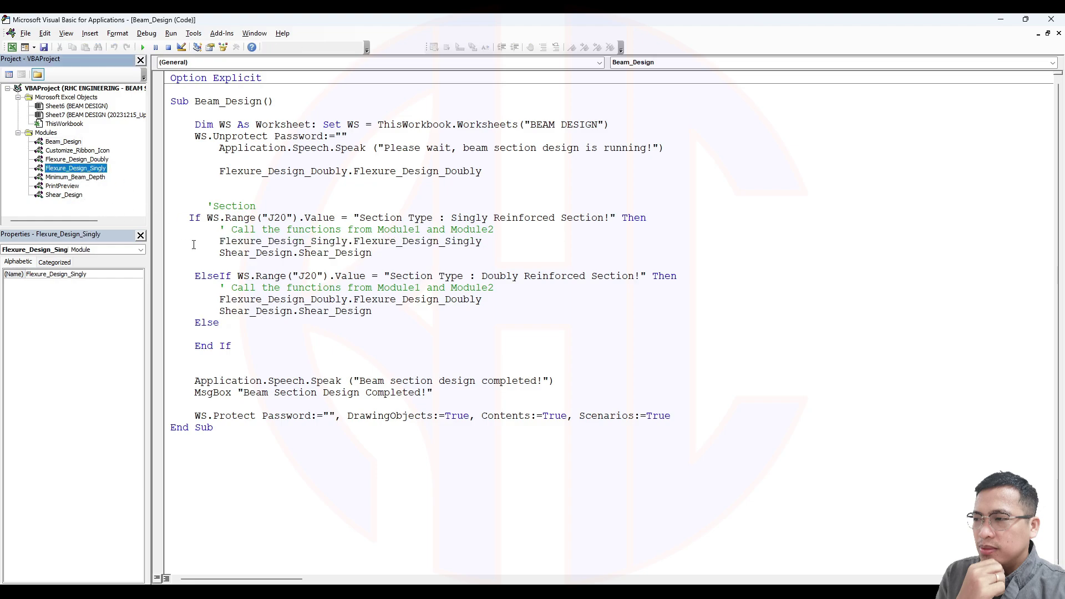
- Examine Beam_Design's doubly reinforced ElseIf branch and the flexure and shear modules it calls
left_click_drag(183, 277, 694, 275)
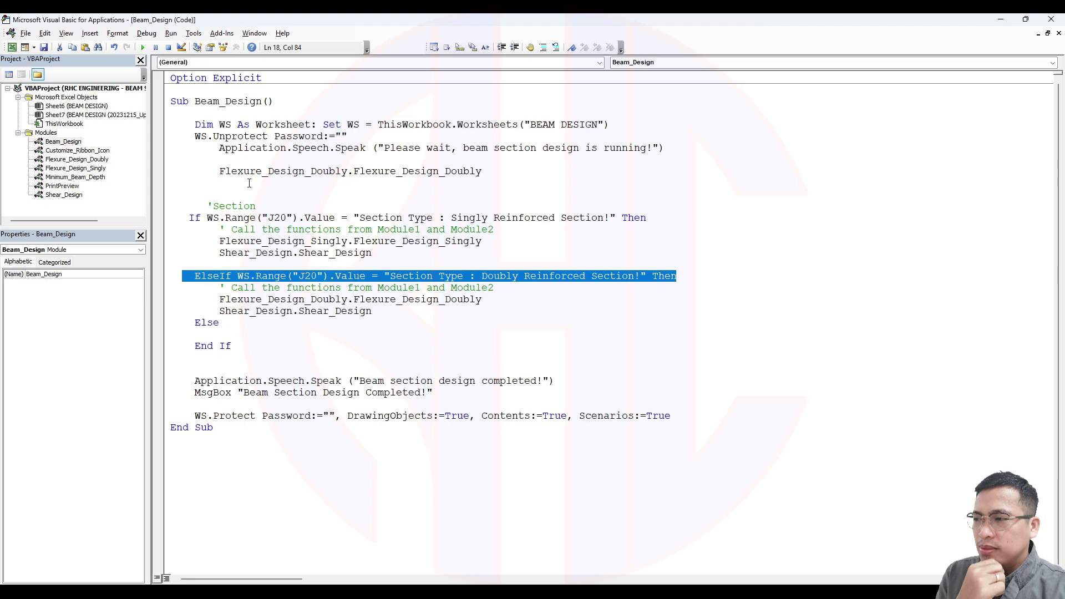
left_click(79, 160)
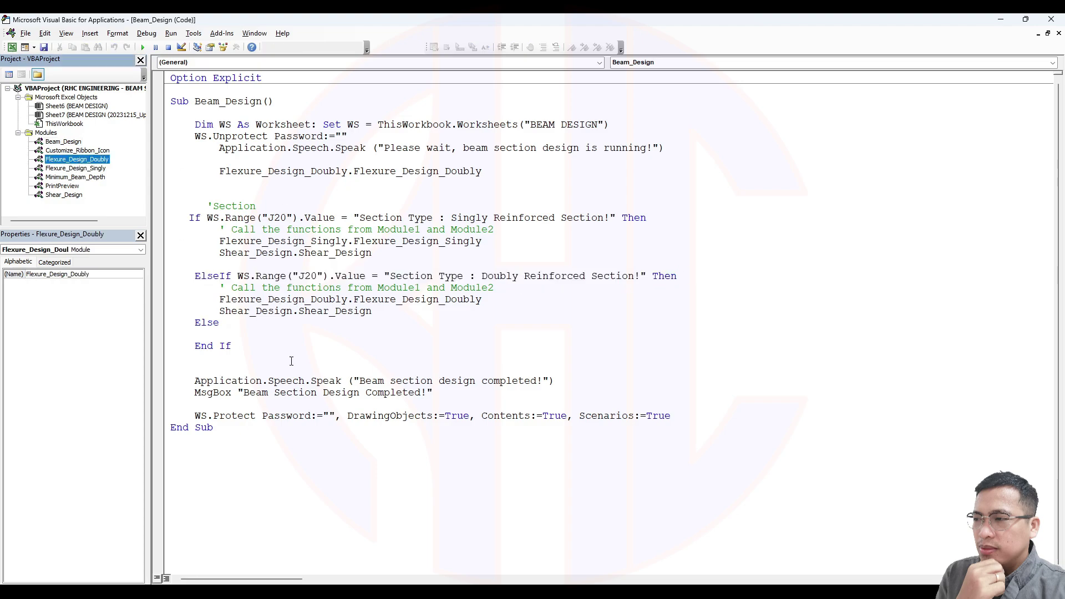
left_click_drag(222, 311, 392, 317)
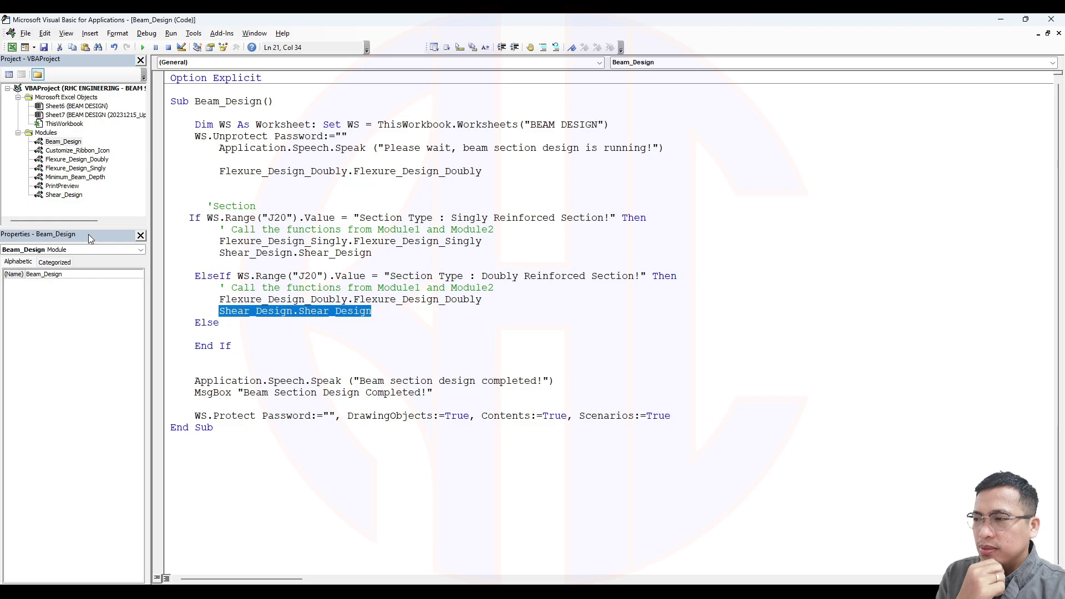
left_click(423, 255)
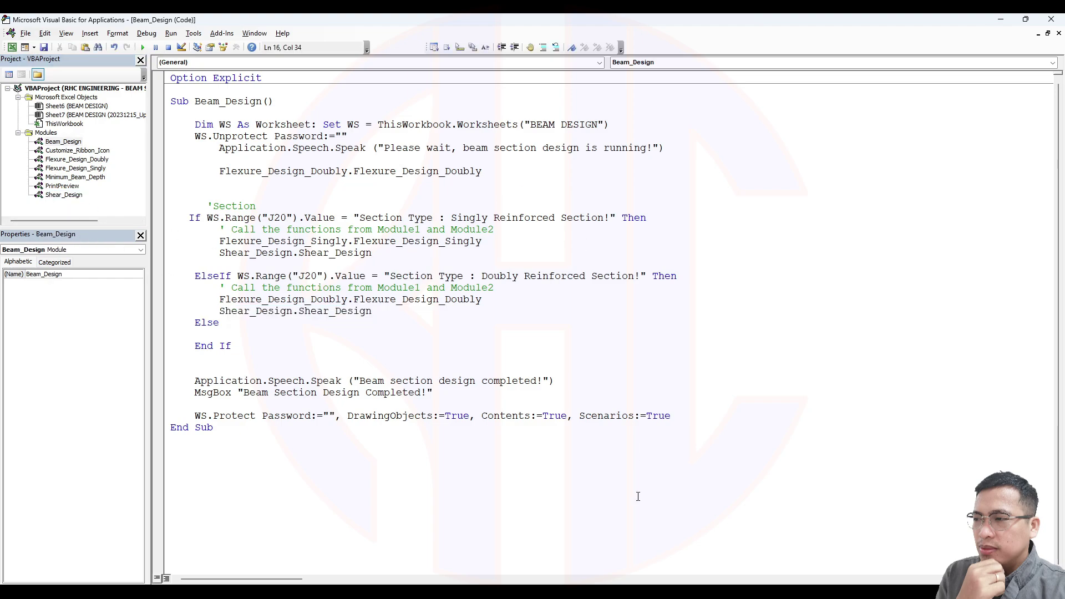
- Leave the code editor for the BEAM DESIGN worksheet and select the reinforcement yield strength cell in the input data
left_click(1001, 20)
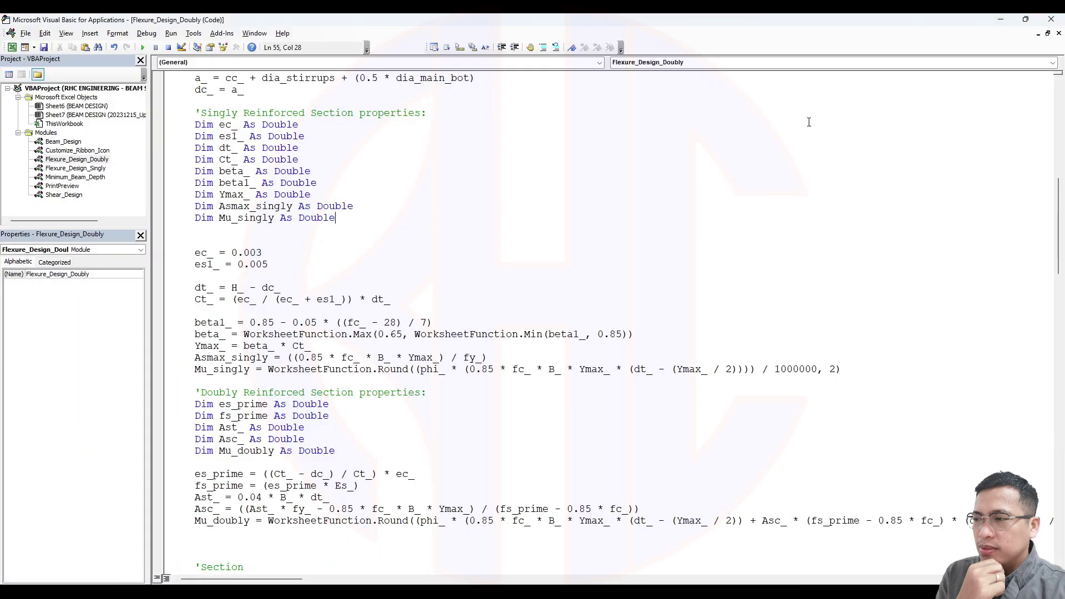
left_click(1043, 19)
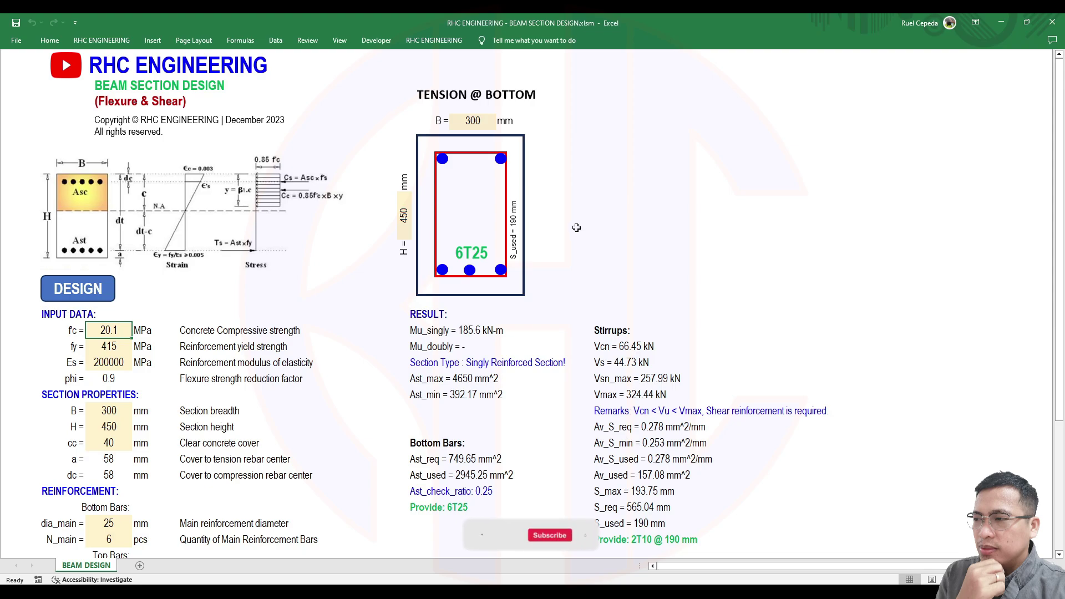
scroll(228, 191, "down", 2)
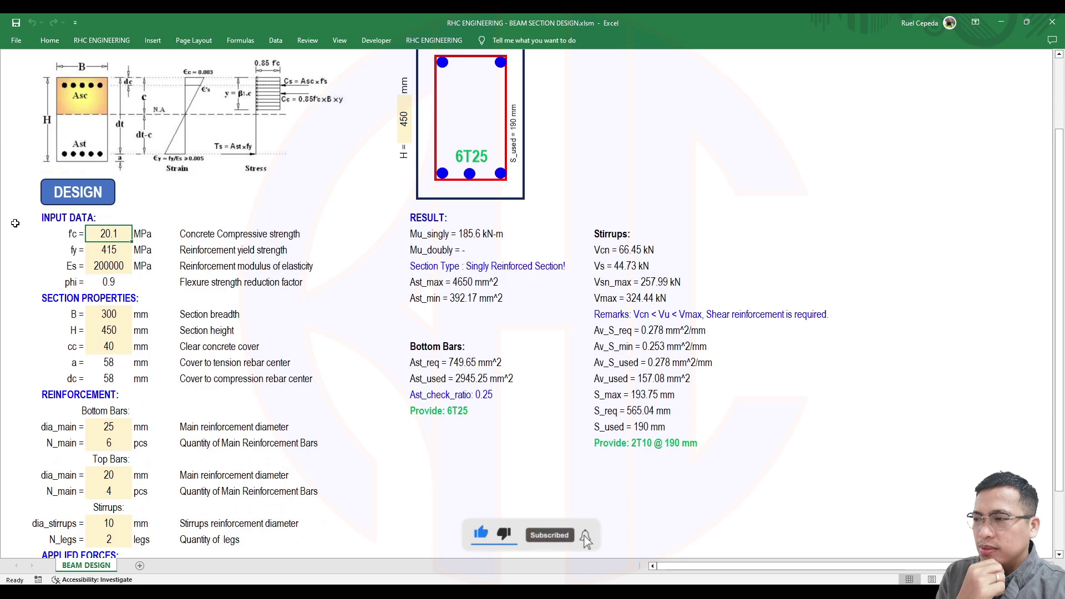
scroll(102, 217, "down", 1)
left_click(108, 202)
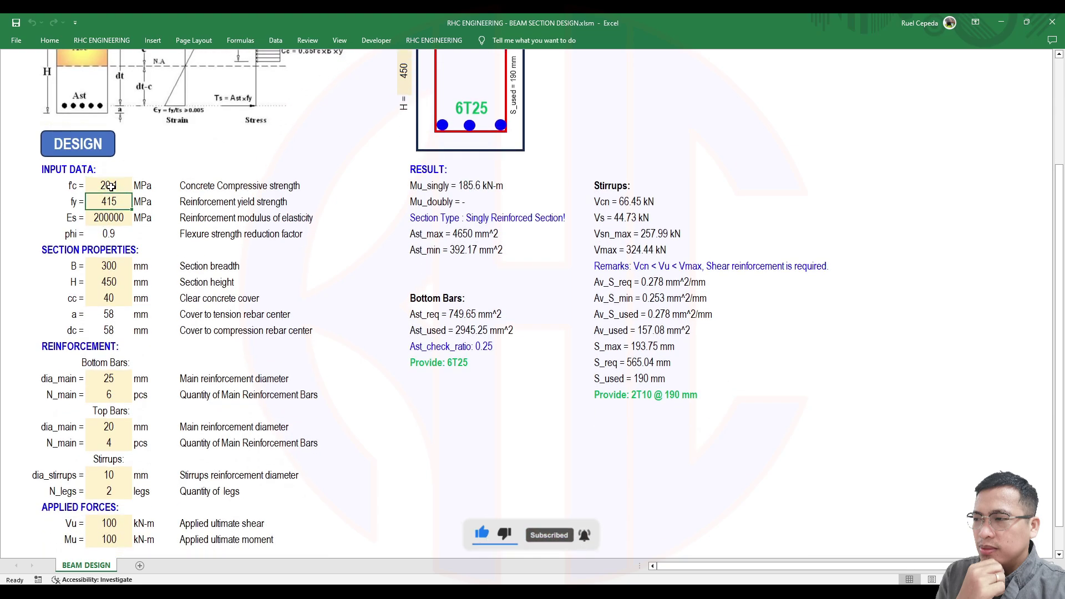
- Examine the editable worksheet inputs for concrete strength, steel yield strength and modulus, section breadth, height, clear cover and bottom bar diameter
left_click(111, 187)
left_click(111, 203)
left_click(102, 189)
left_click(116, 219)
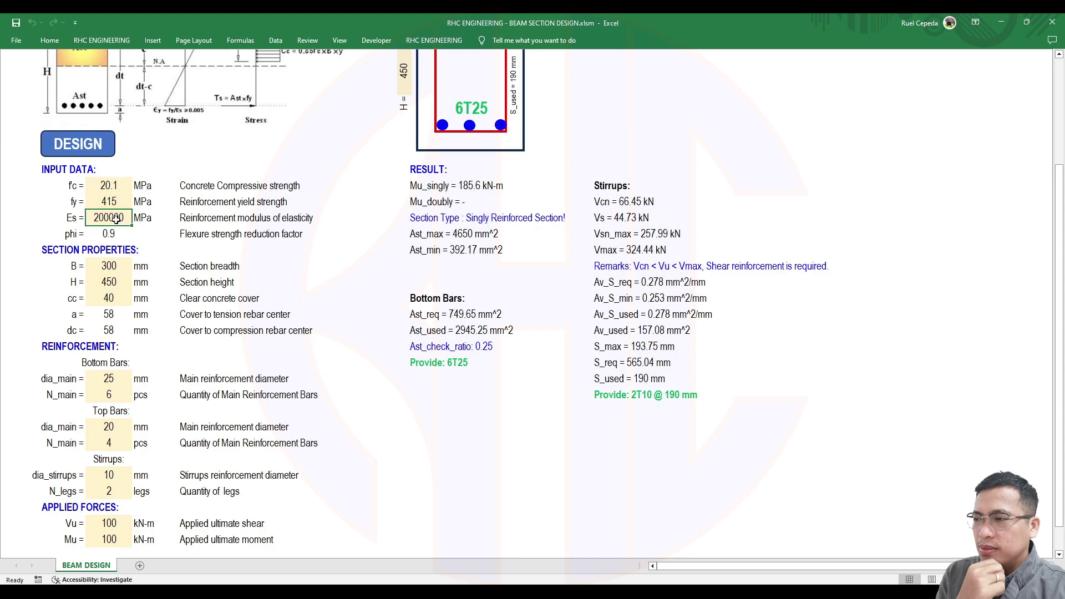
left_click(112, 269)
left_click(114, 285)
left_click(115, 303)
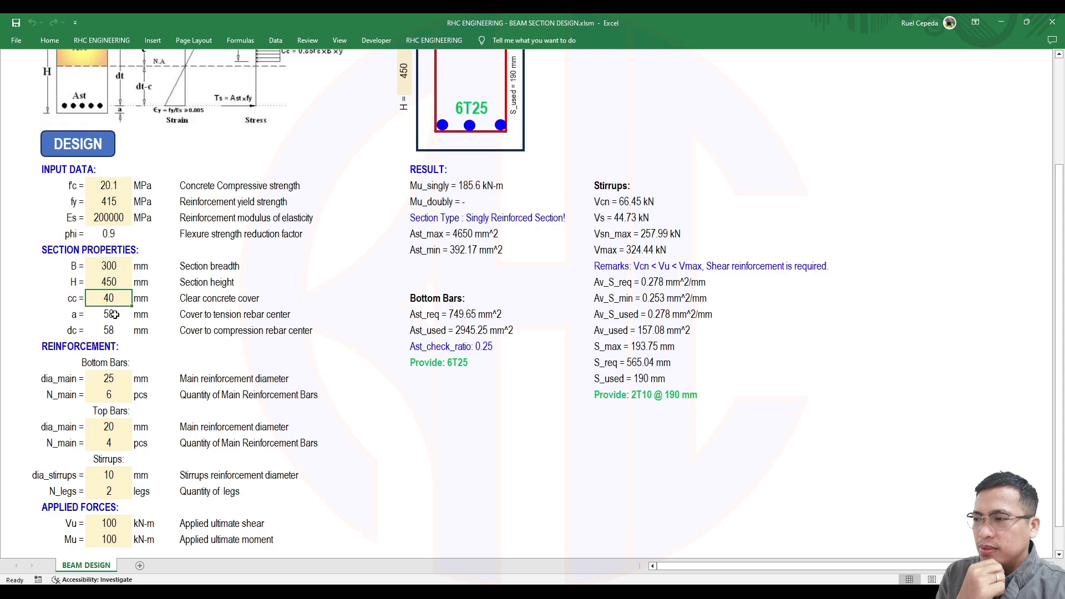
left_click(117, 383)
- Set the concrete compressive strength f'c to 20.7 MPa in the input data
left_click(115, 190)
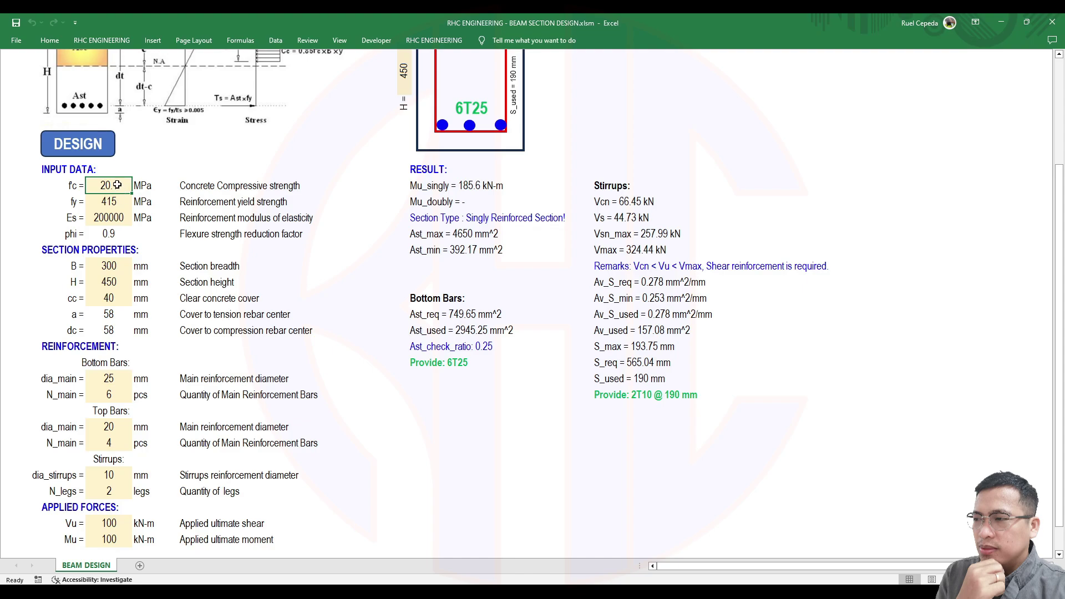
type("20.7")
key("Return")
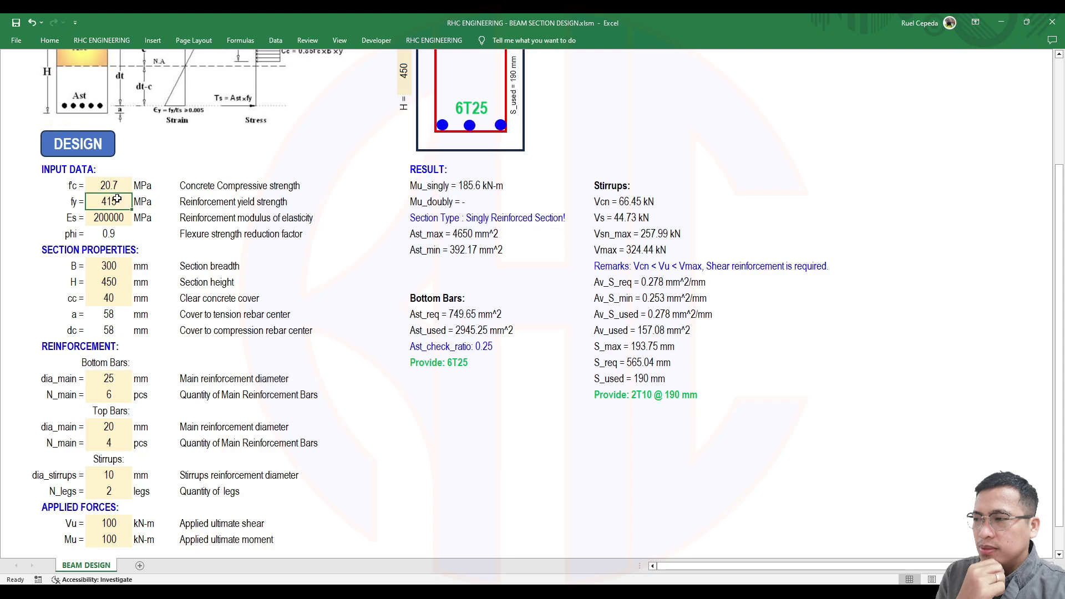
- Set the section breadth to 250 mm and the section height to 400 mm in the section properties
left_click(113, 219)
scroll(101, 264, "down", 1)
left_click(111, 217)
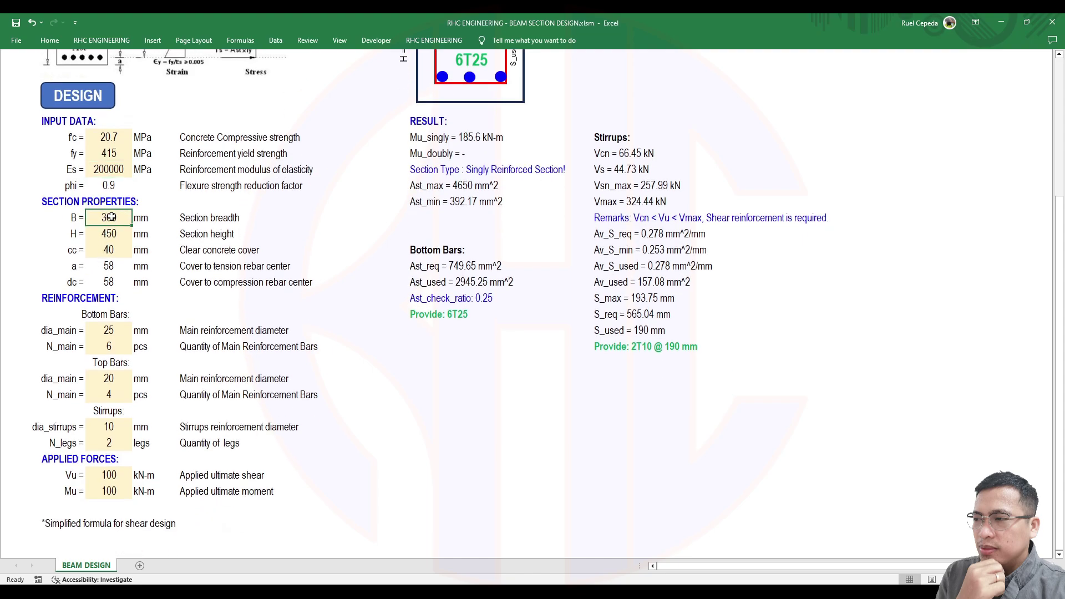
type("250")
key("Return")
type("400")
key("Return")
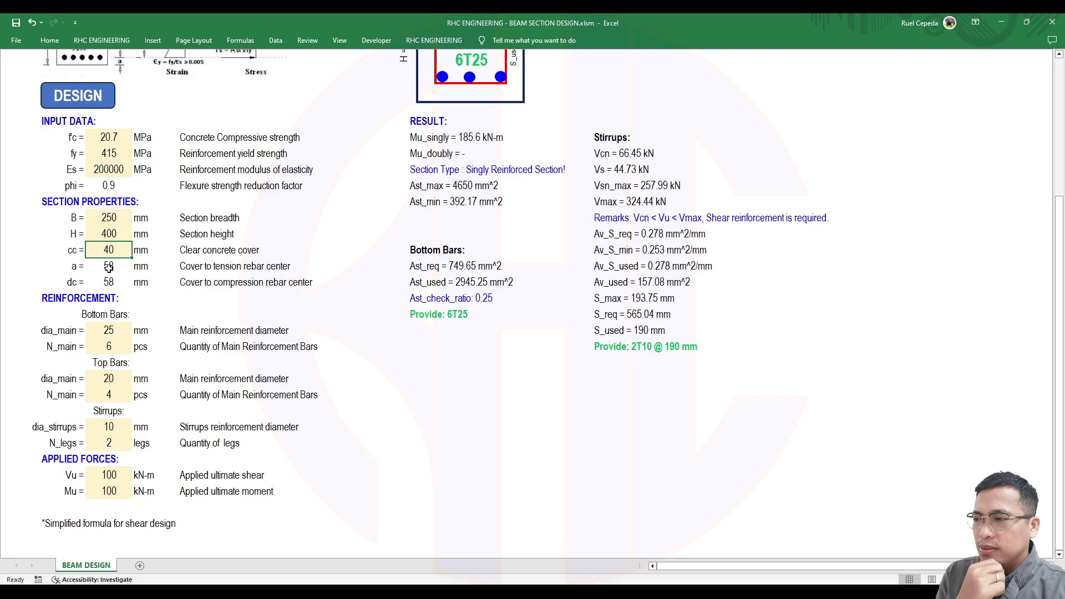
- Set the bottom bars to a 16 mm main reinforcement diameter and a quantity of 4 pieces
scroll(109, 269, "down", 2)
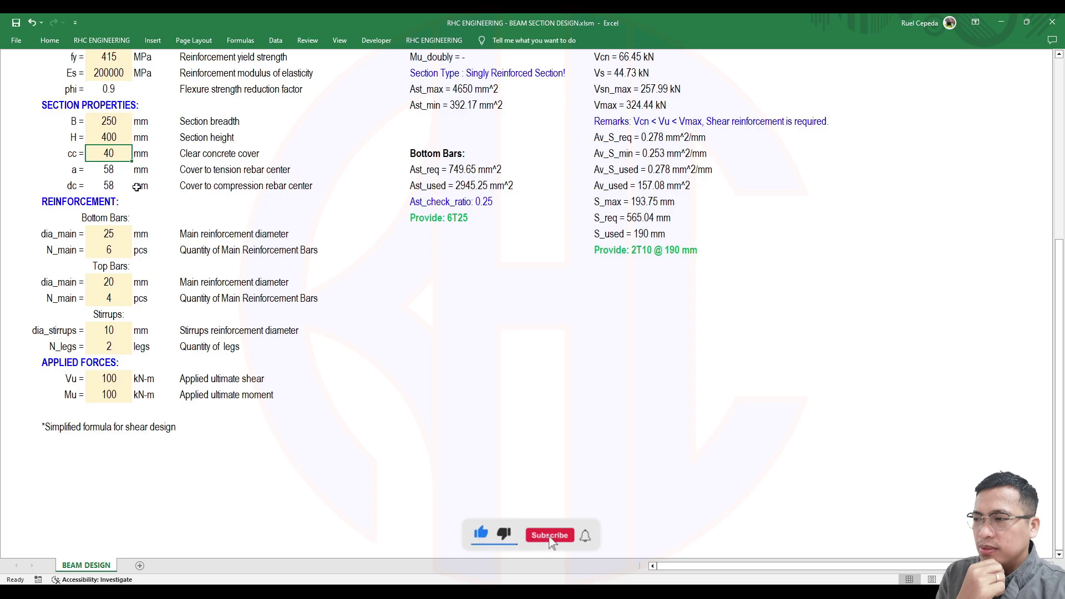
left_click(114, 234)
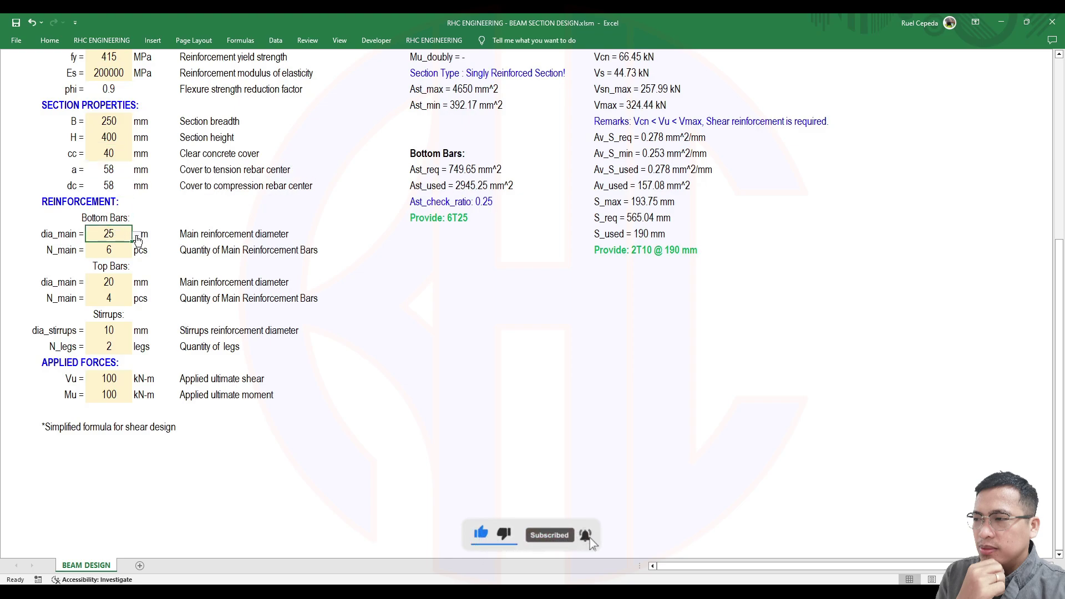
left_click(136, 236)
left_click(114, 266)
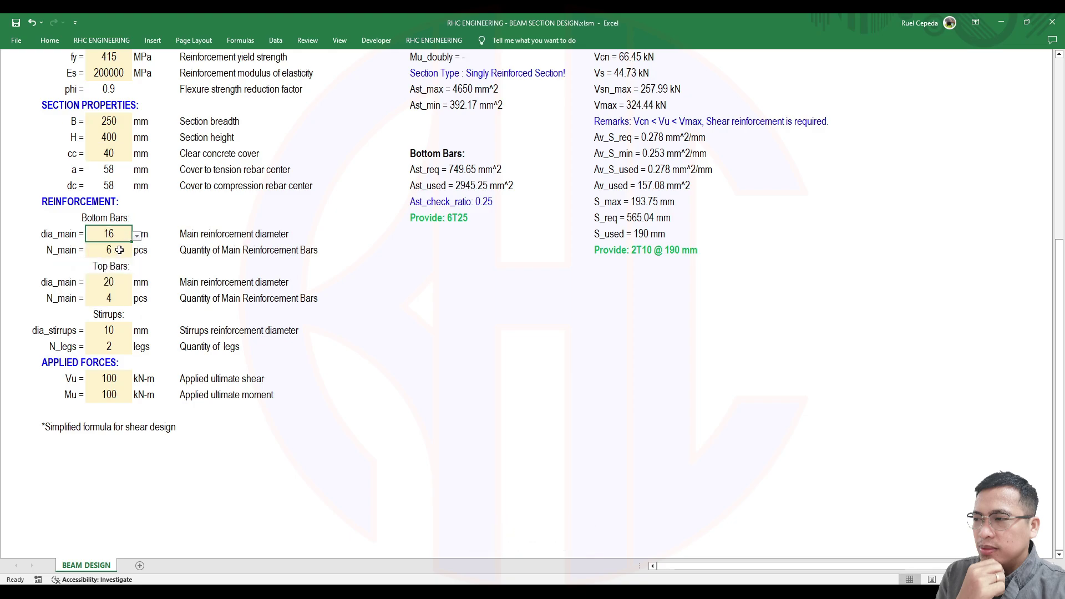
left_click(119, 250)
type("4")
- Set the top bars to a 16 mm main reinforcement diameter and a quantity of 2 pieces
left_click(128, 282)
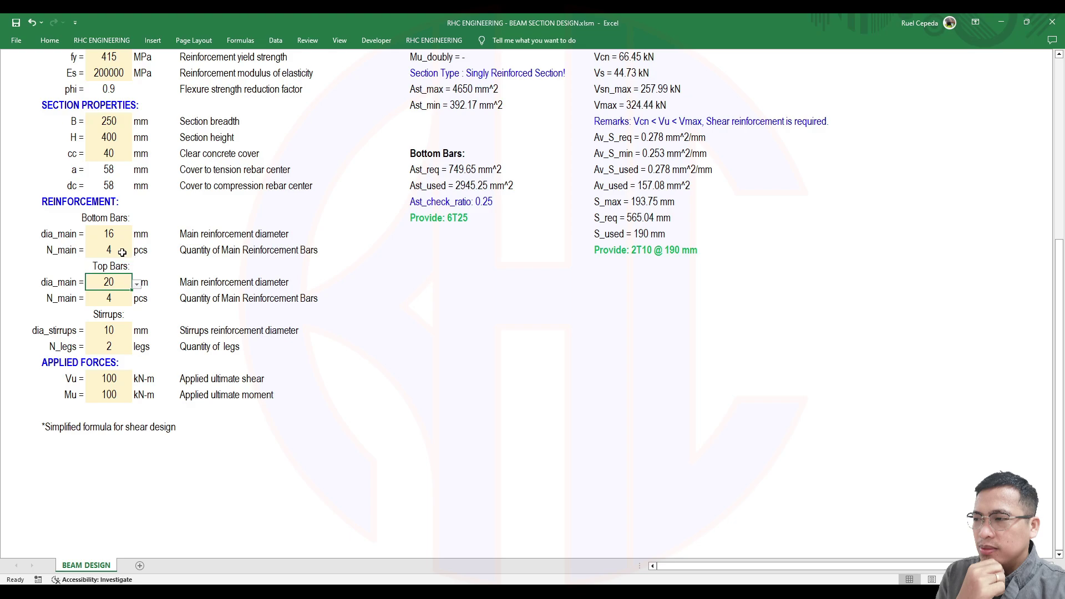
left_click(136, 284)
left_click(117, 314)
left_click(120, 301)
type("2")
key("Return")
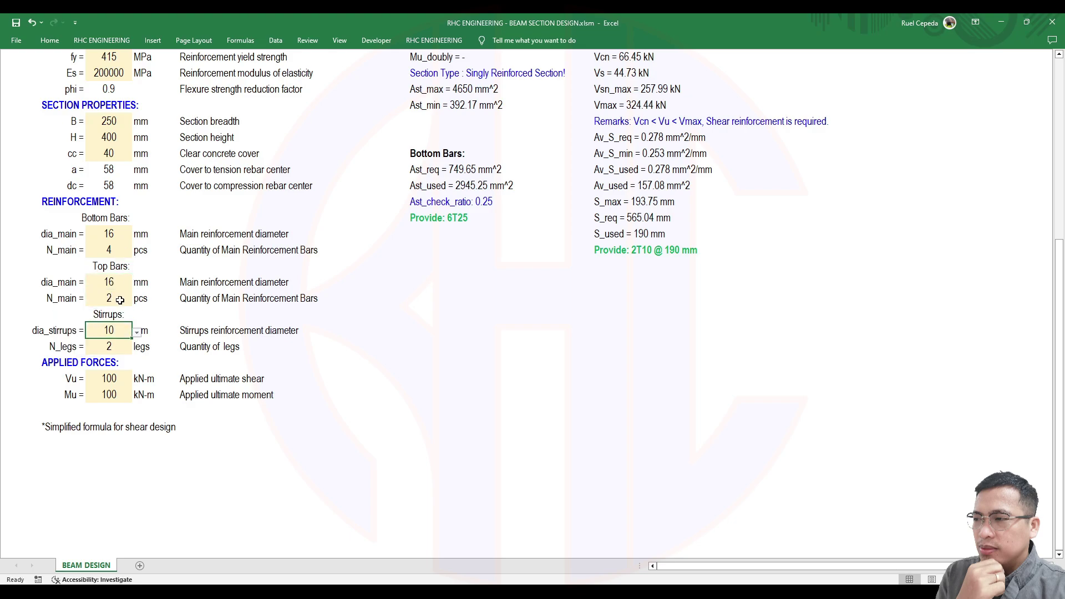
- Choose 10 mm as the stirrup reinforcement diameter and select the stirrup leg quantity cell
left_click(136, 331)
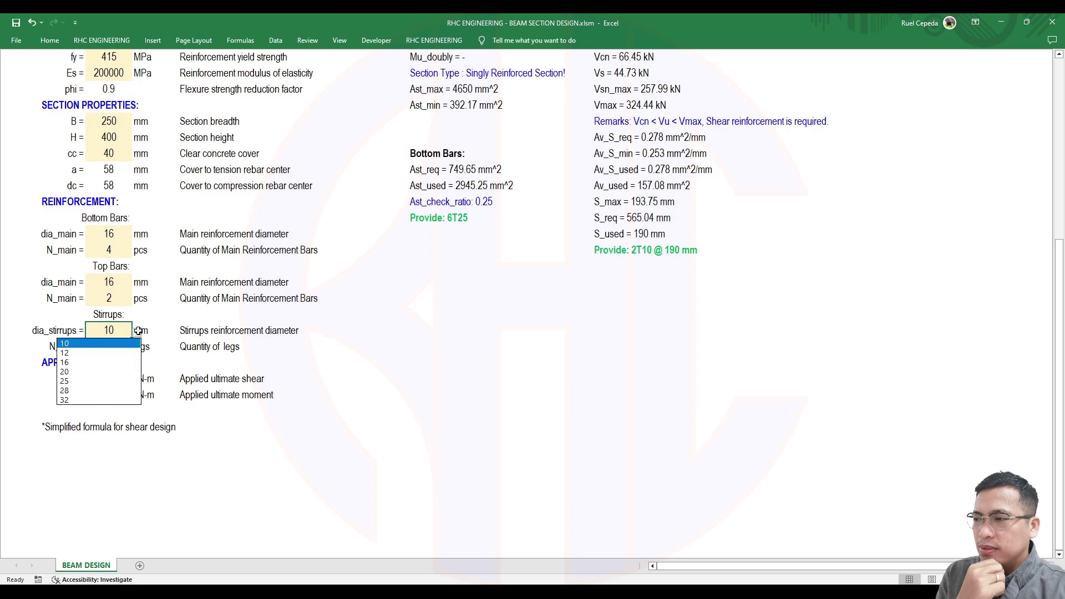
left_click(108, 343)
left_click(118, 350)
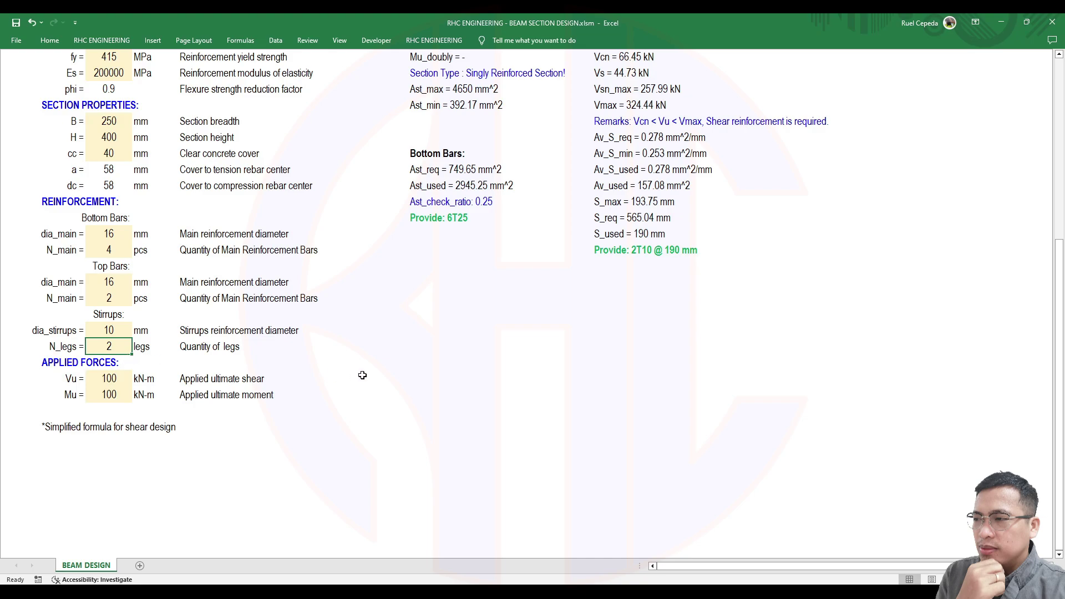
- Set the applied ultimate shear Vu to 150 in the applied forces
left_click(122, 379)
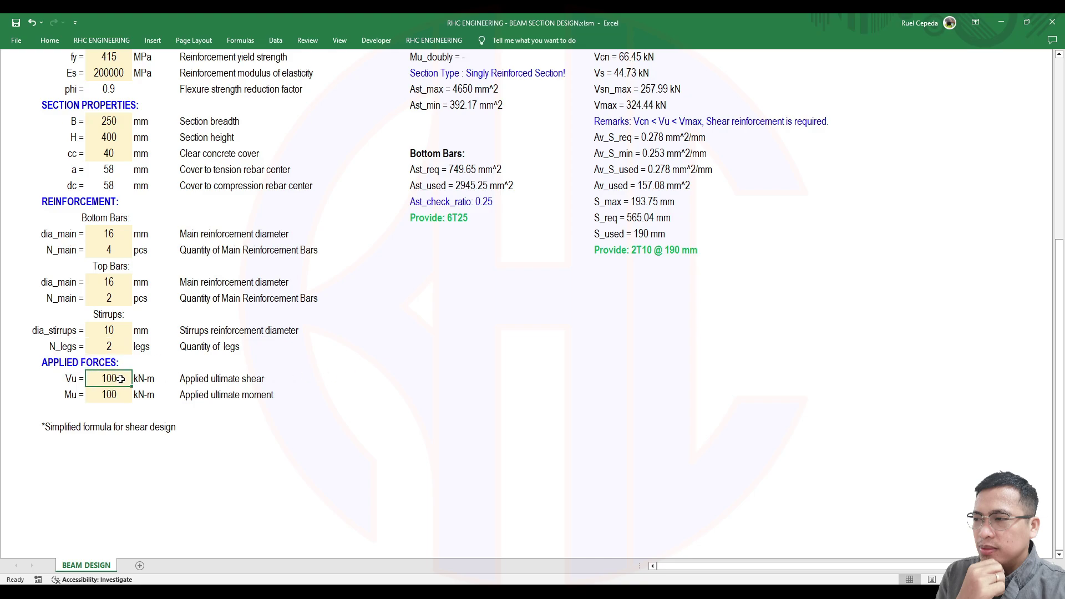
type("150")
key("Return")
left_click(111, 379)
- Examine the beam section diagram, the entered input data, and the flexure and stirrup results on the worksheet
scroll(202, 408, "up", 1)
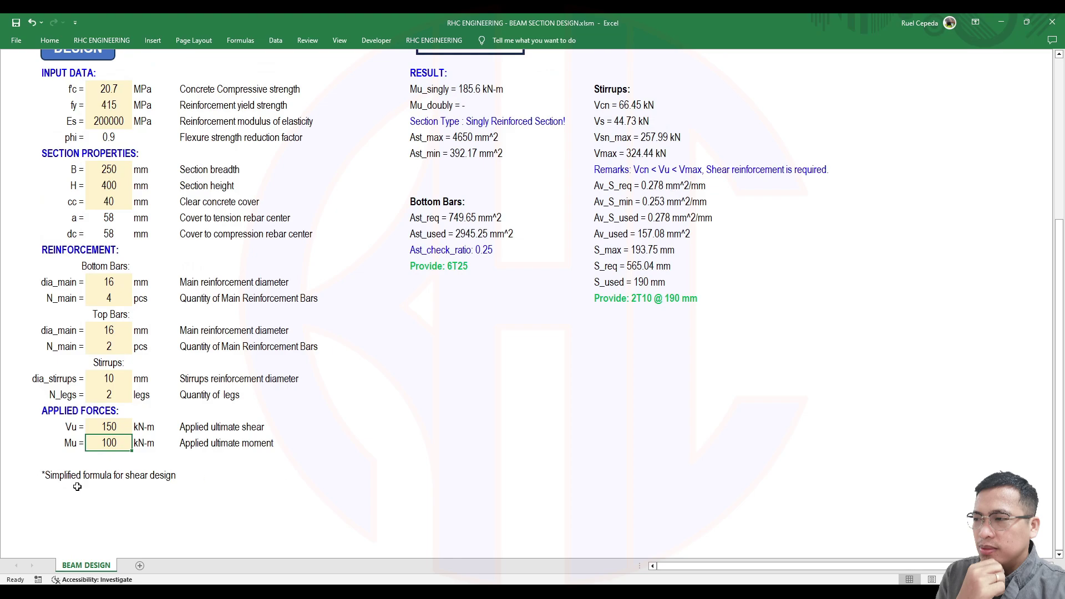
scroll(756, 411, "up", 1)
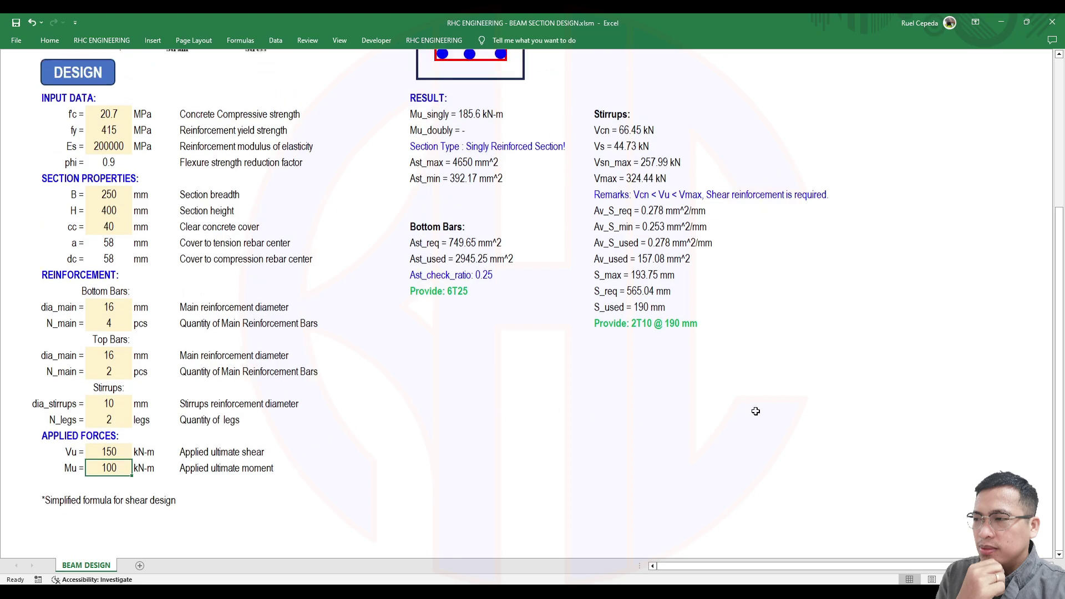
scroll(756, 411, "up", 5)
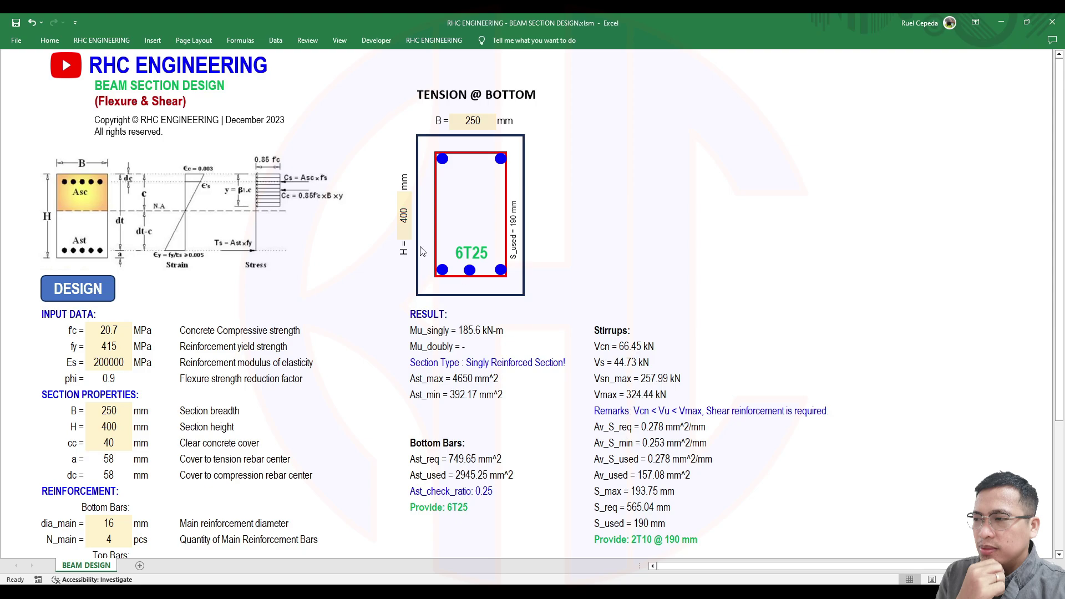
scroll(428, 254, "down", 4)
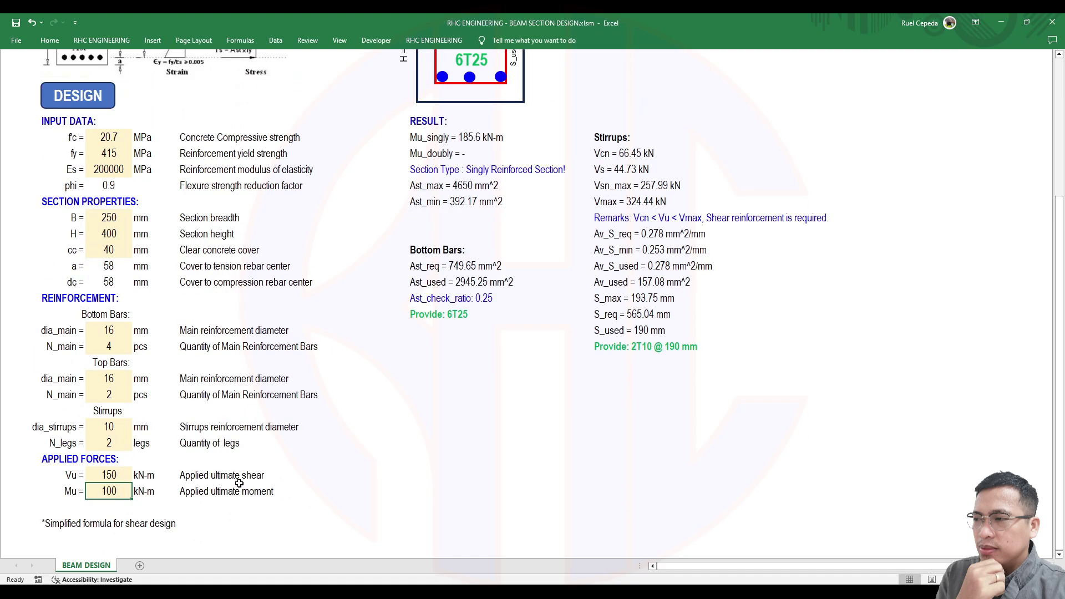
scroll(460, 424, "up", 4)
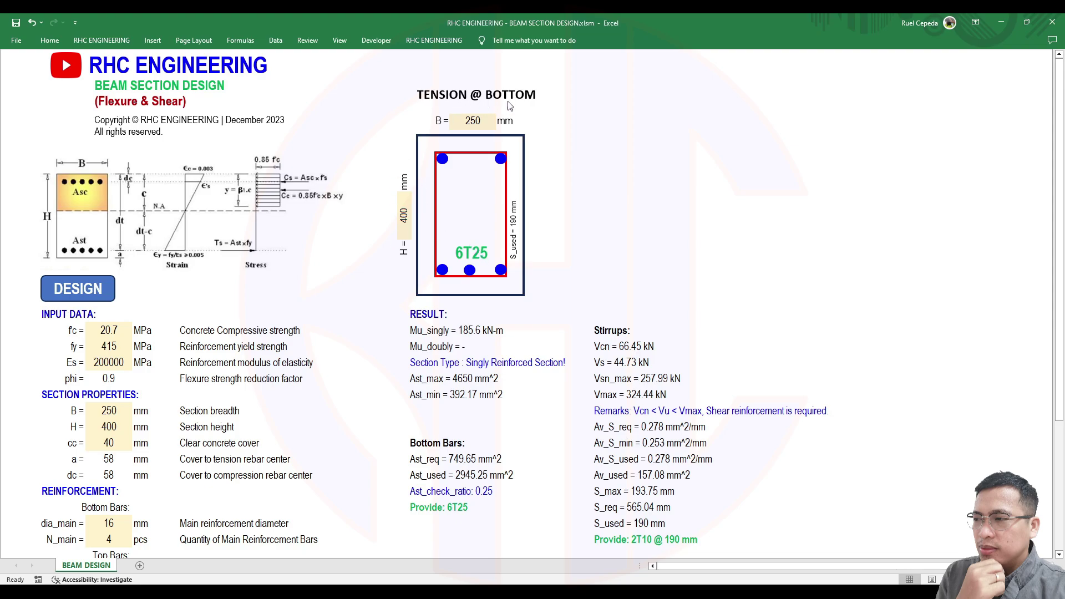
scroll(536, 185, "down", 3)
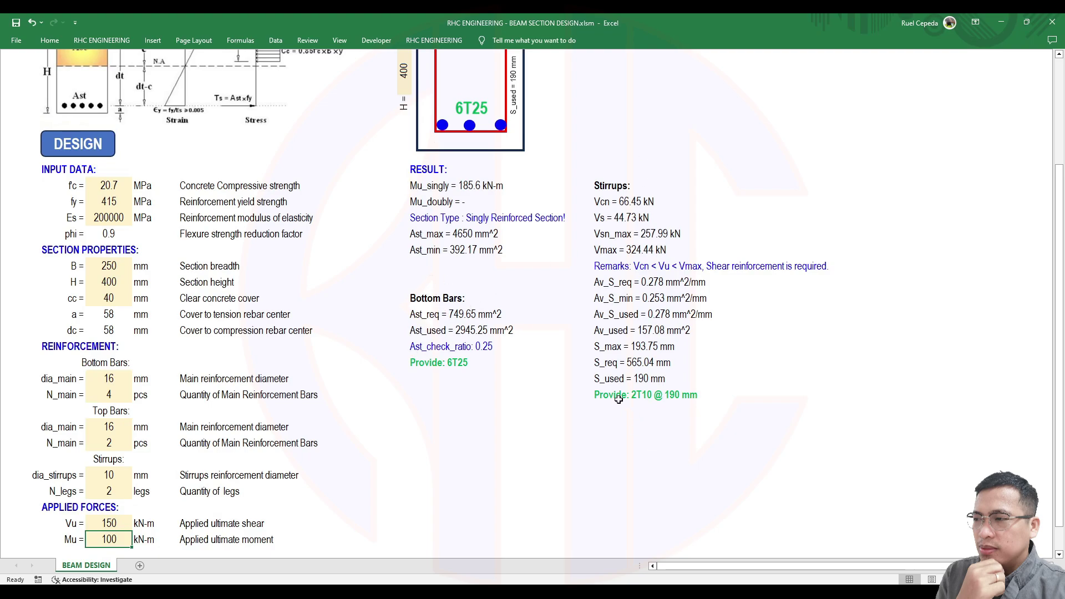
scroll(618, 393, "up", 1)
scroll(455, 392, "down", 3)
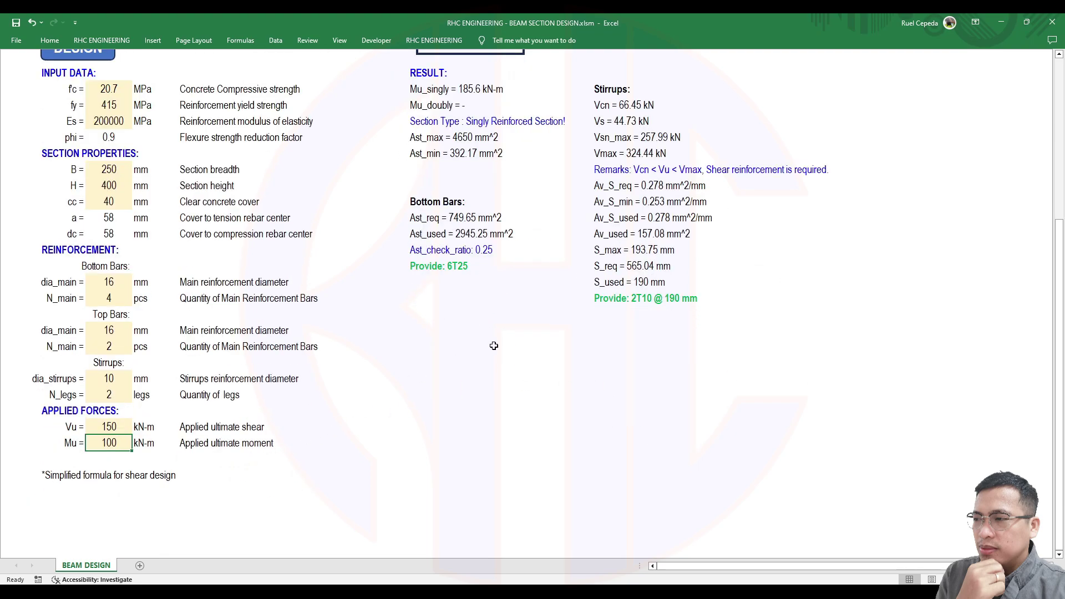
- Run the beam section design with the entered inputs and dismiss its completion message
scroll(454, 360, "up", 4)
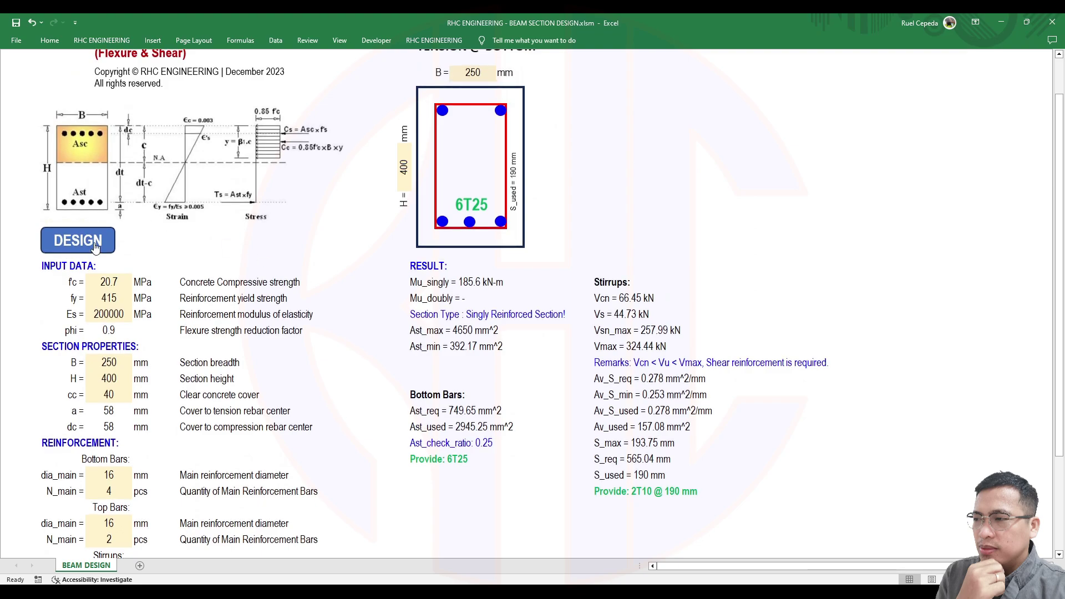
left_click(95, 247)
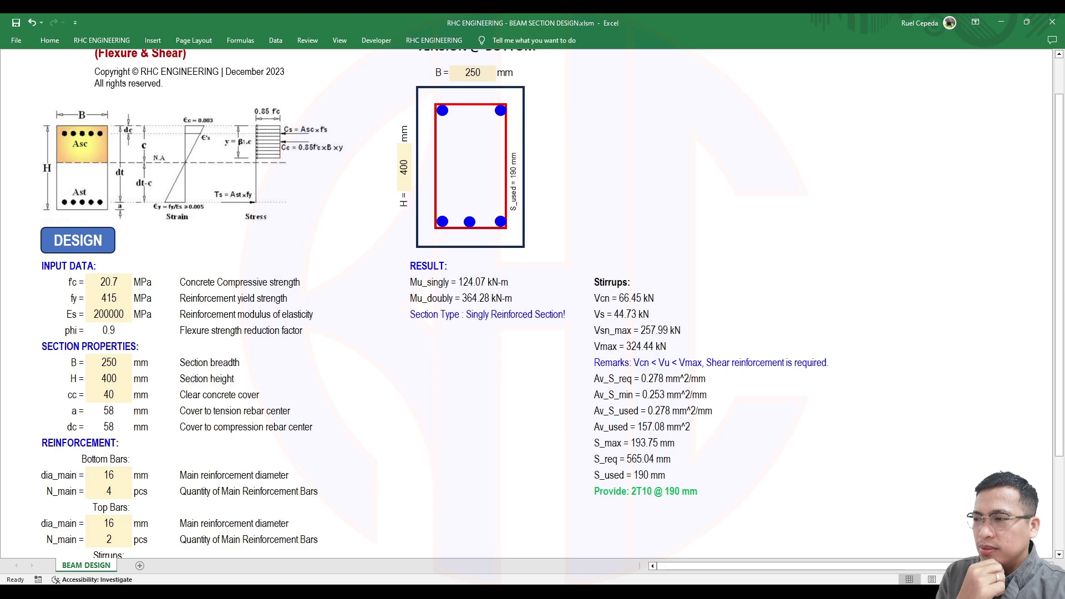
key("super+a")
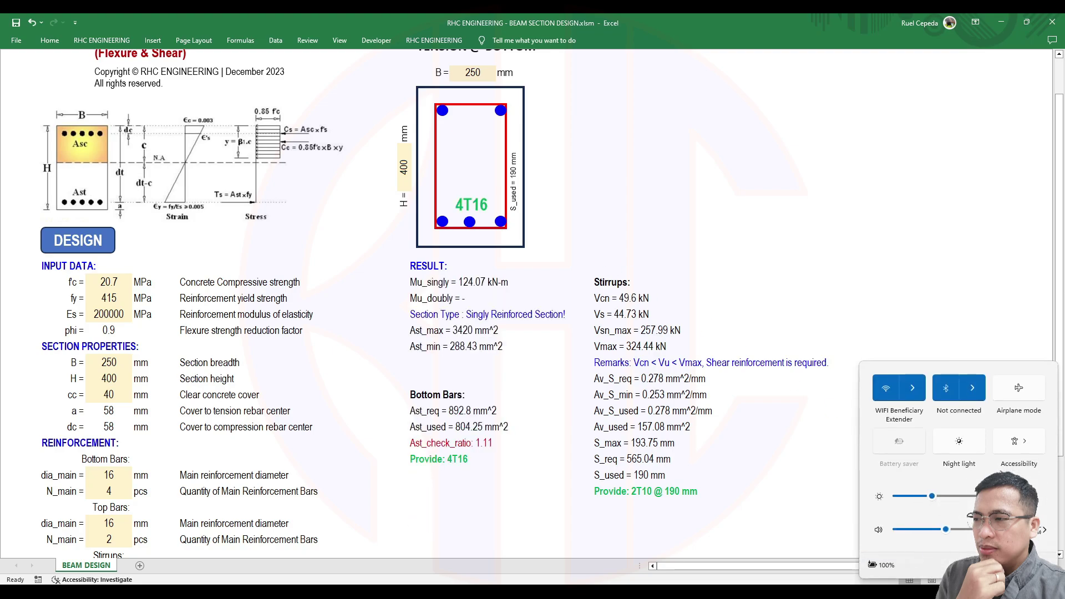
key("Escape")
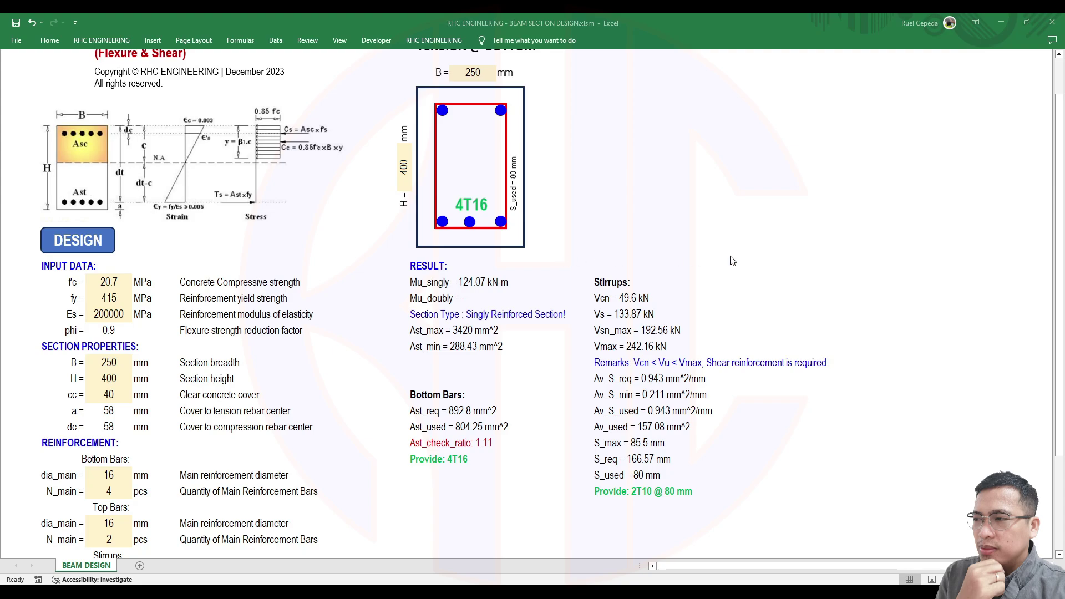
left_click(566, 339)
- Set the quantity of bottom main reinforcement bars to 5 pieces
scroll(481, 309, "down", 1)
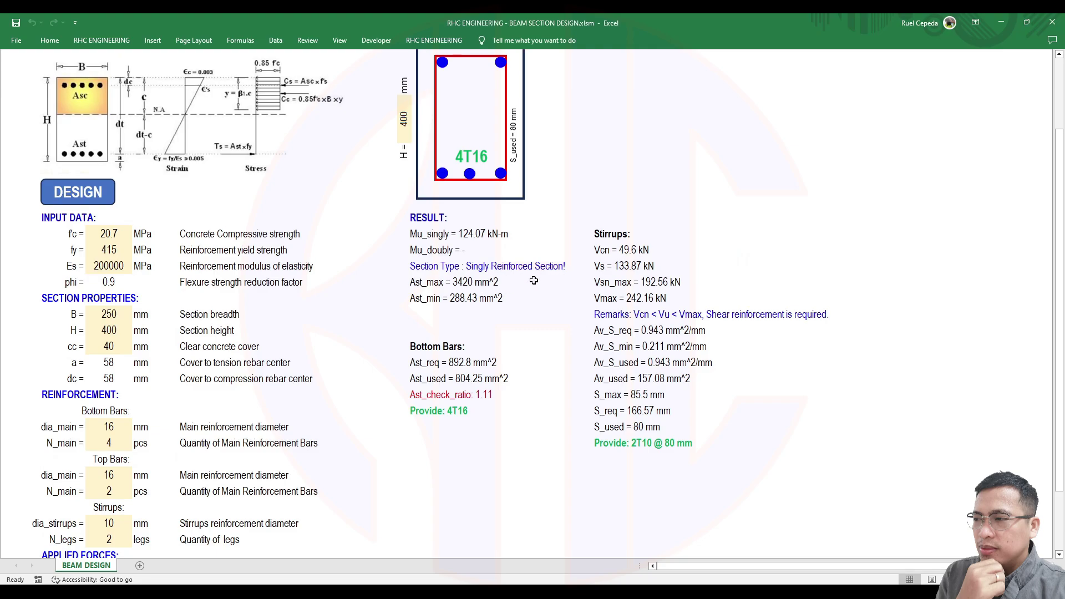
scroll(534, 281, "down", 2)
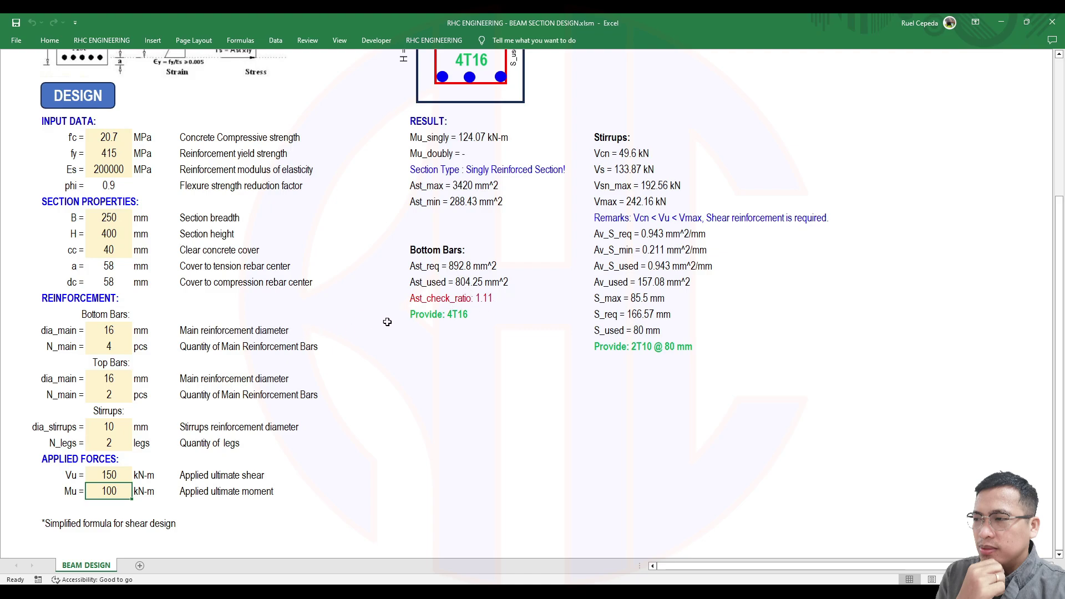
left_click(118, 394)
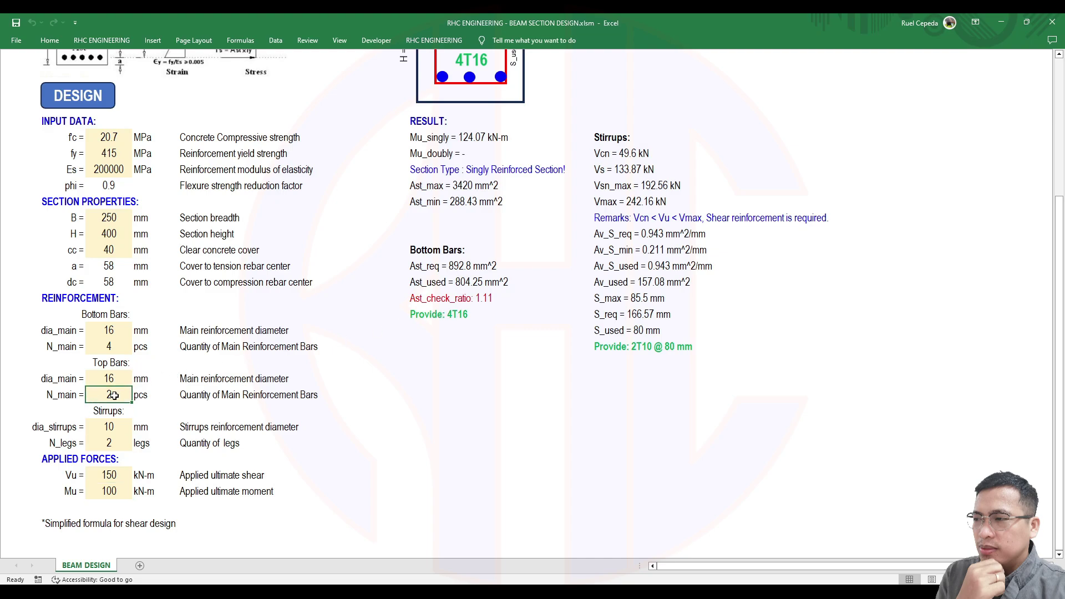
left_click(122, 344)
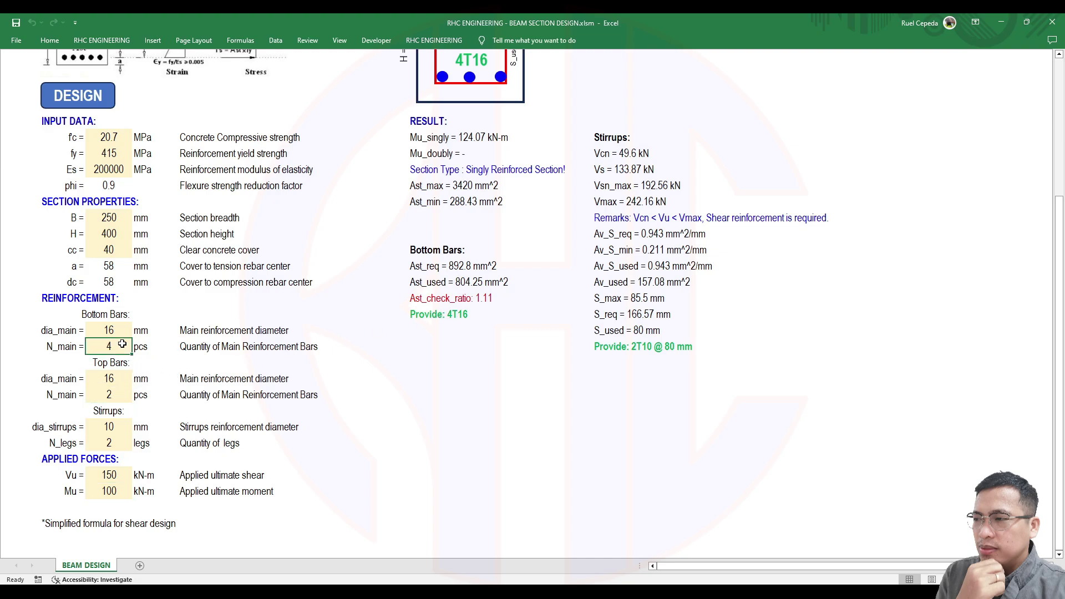
type("5")
key("Return")
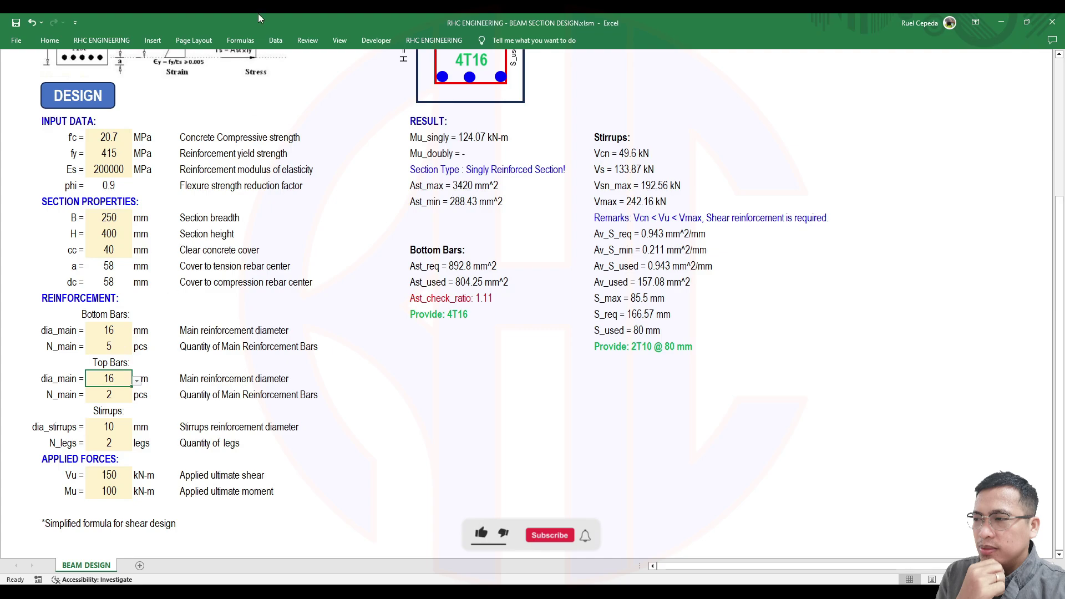
- Rerun the beam section design, dismiss its message and examine the section diagram, bottom bar check ratio and stirrup results
left_click(98, 105)
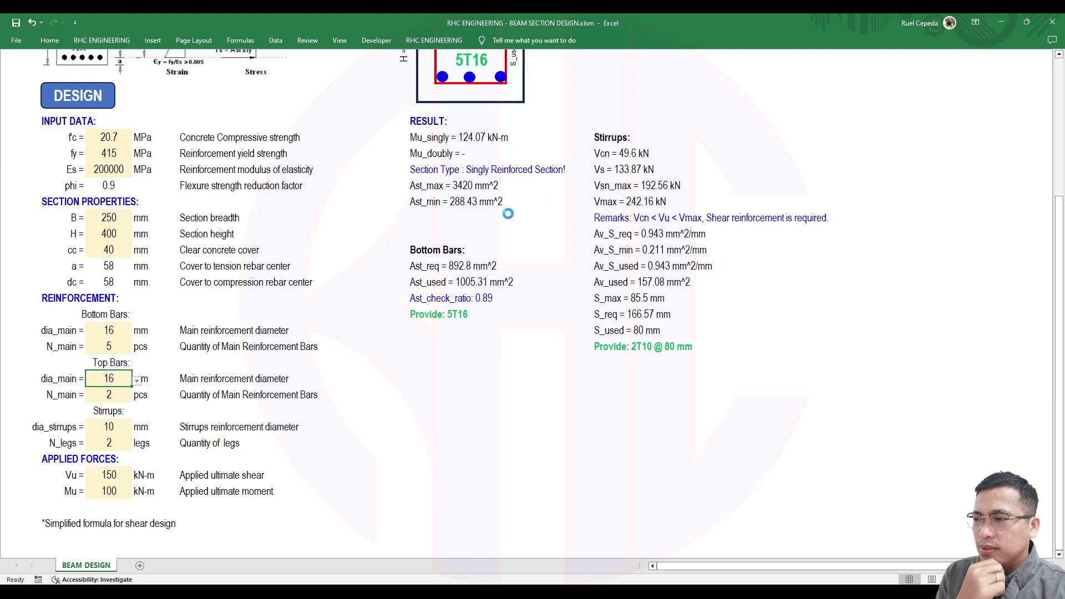
left_click(566, 340)
scroll(461, 405, "up", 3)
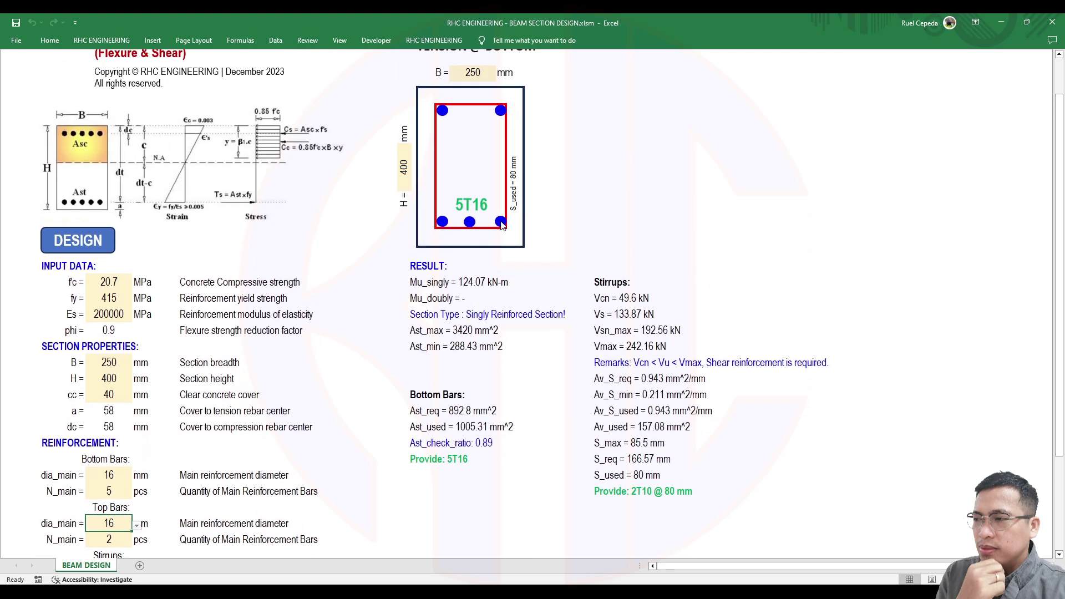
scroll(480, 300, "down", 1)
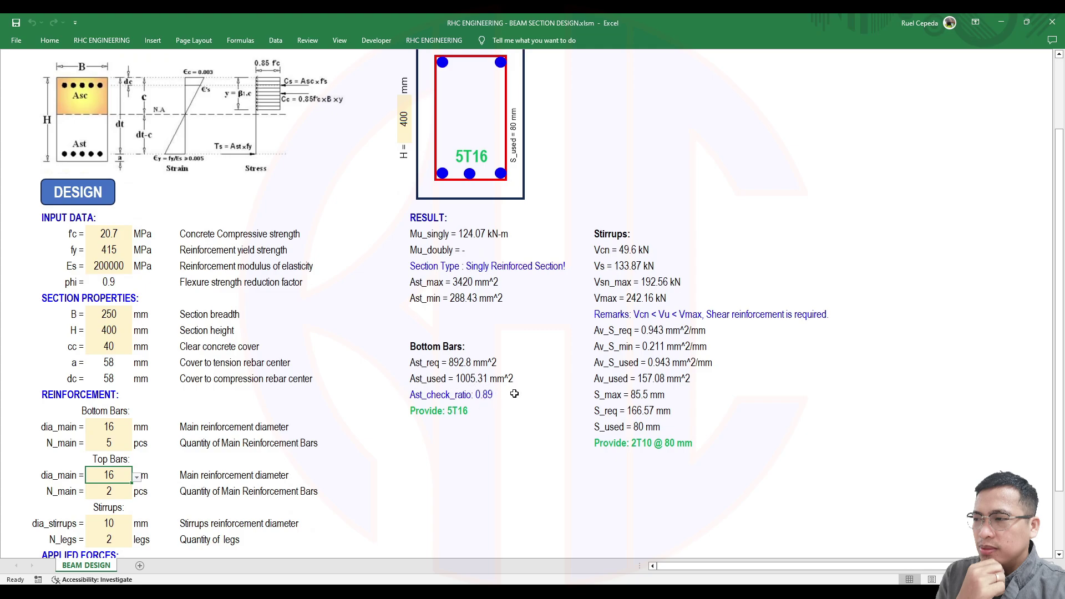
scroll(500, 364, "down", 1)
scroll(495, 347, "up", 1)
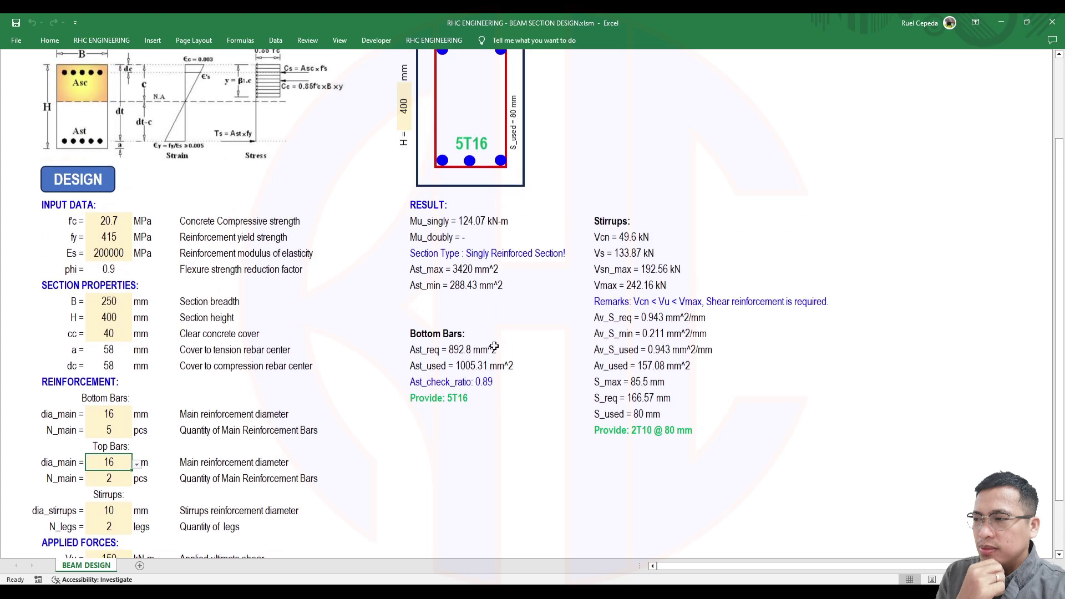
scroll(494, 347, "up", 1)
scroll(482, 303, "down", 1)
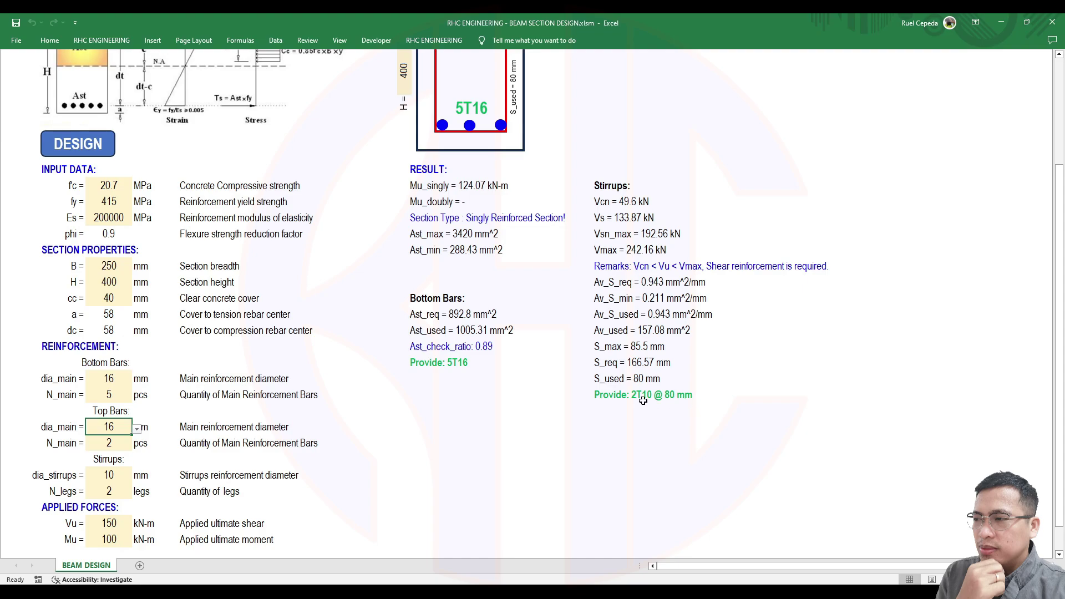
- Set the applied ultimate shear Vu to 120 in the applied forces inputs
scroll(634, 326, "down", 1)
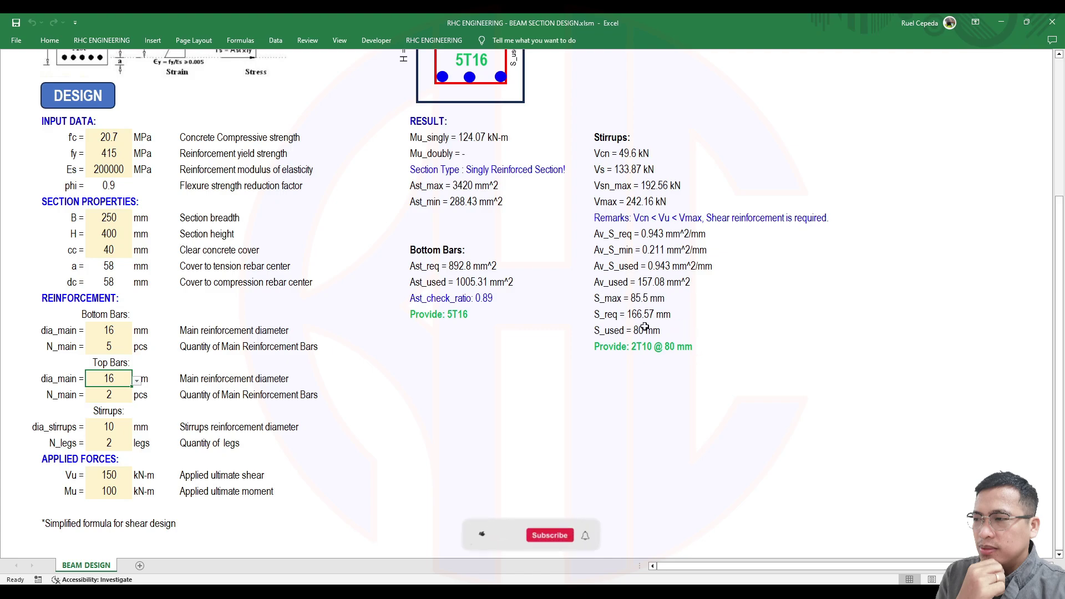
scroll(534, 355, "down", 1)
scroll(534, 355, "down", 1)
scroll(534, 355, "up", 1)
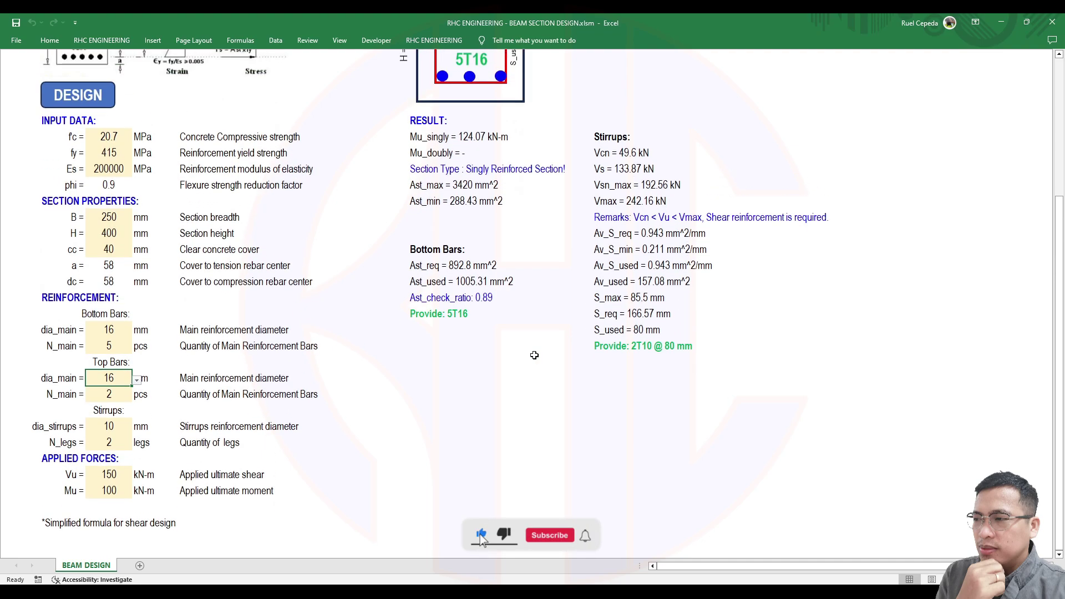
left_click_drag(114, 219, 115, 233)
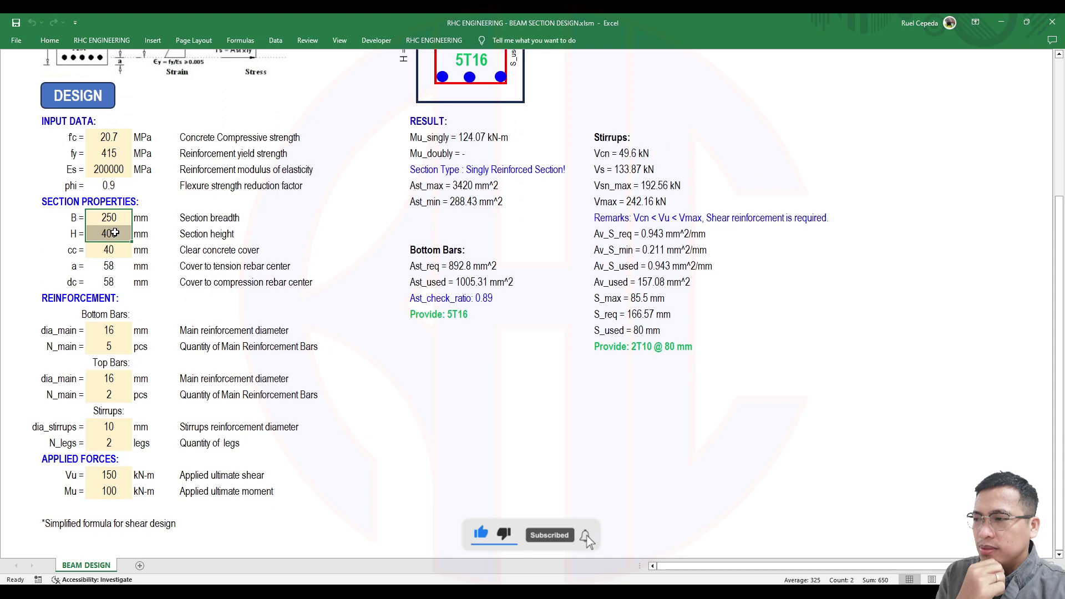
left_click(108, 476)
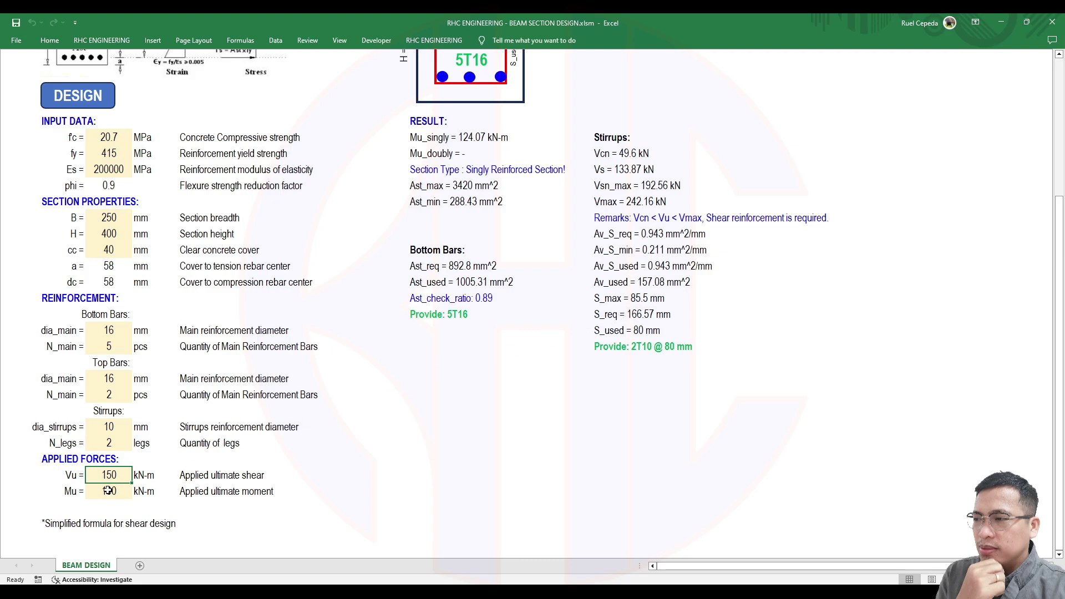
type("120")
key("Return")
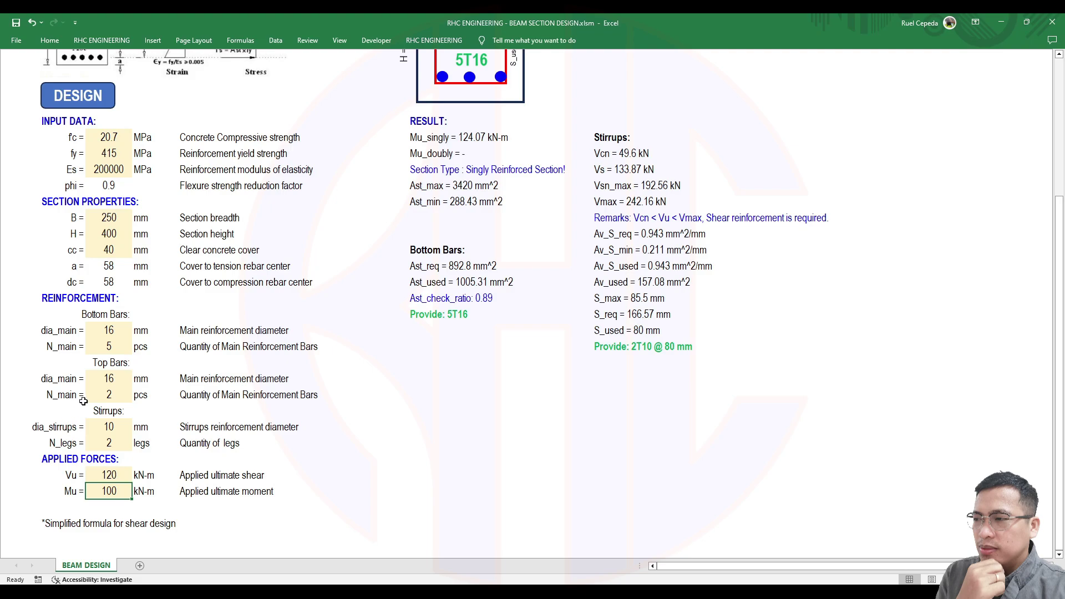
- Rerun the beam section design, dismiss its completion message and examine the section diagram, check ratio and stirrup results
left_click(102, 109)
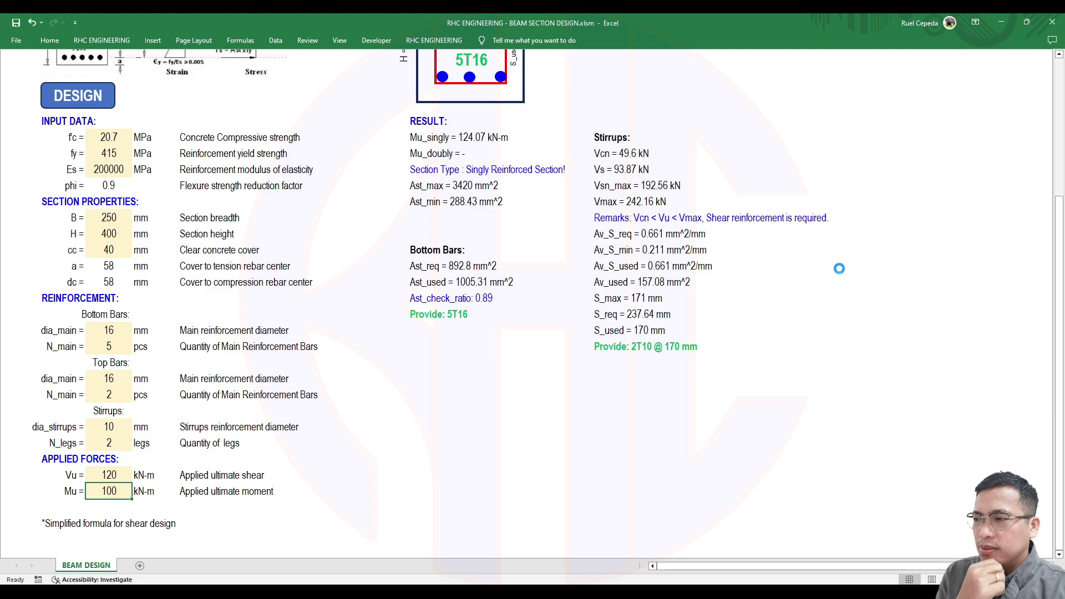
left_click(567, 340)
scroll(438, 311, "up", 3)
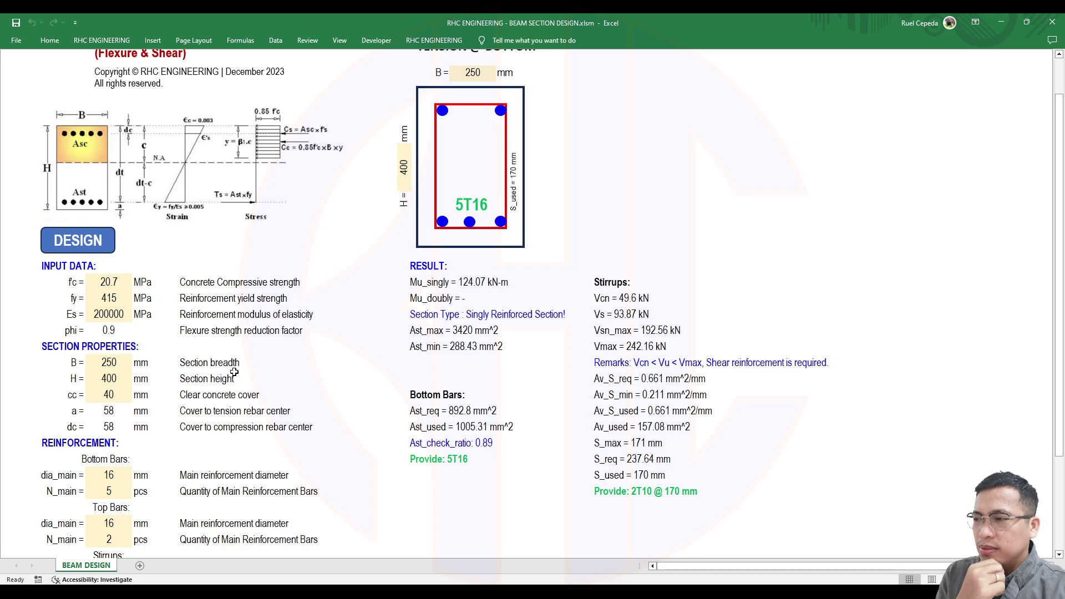
scroll(235, 373, "down", 3)
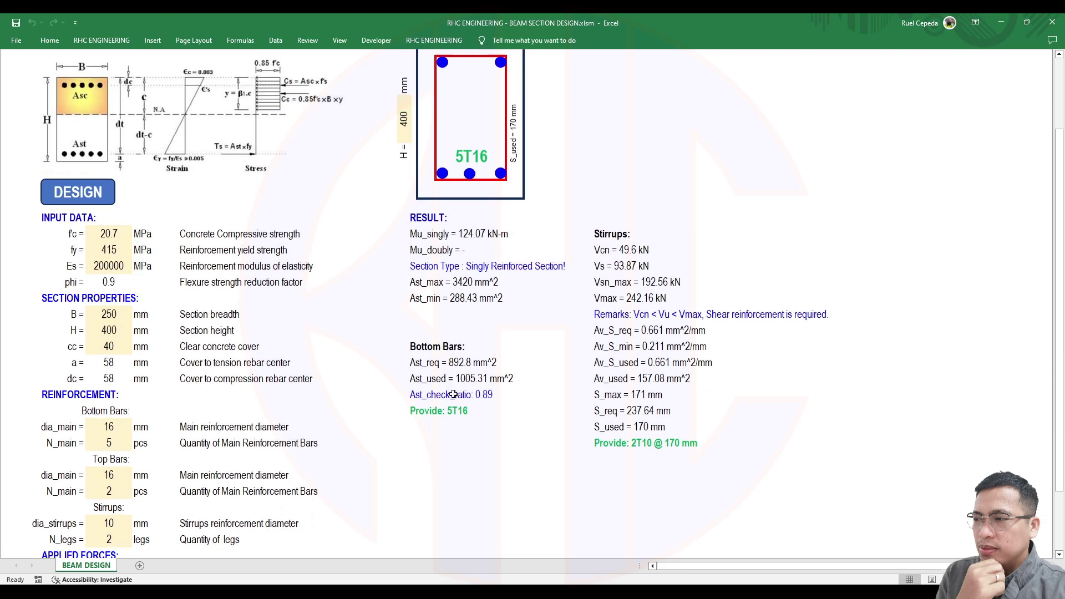
scroll(452, 390, "up", 3)
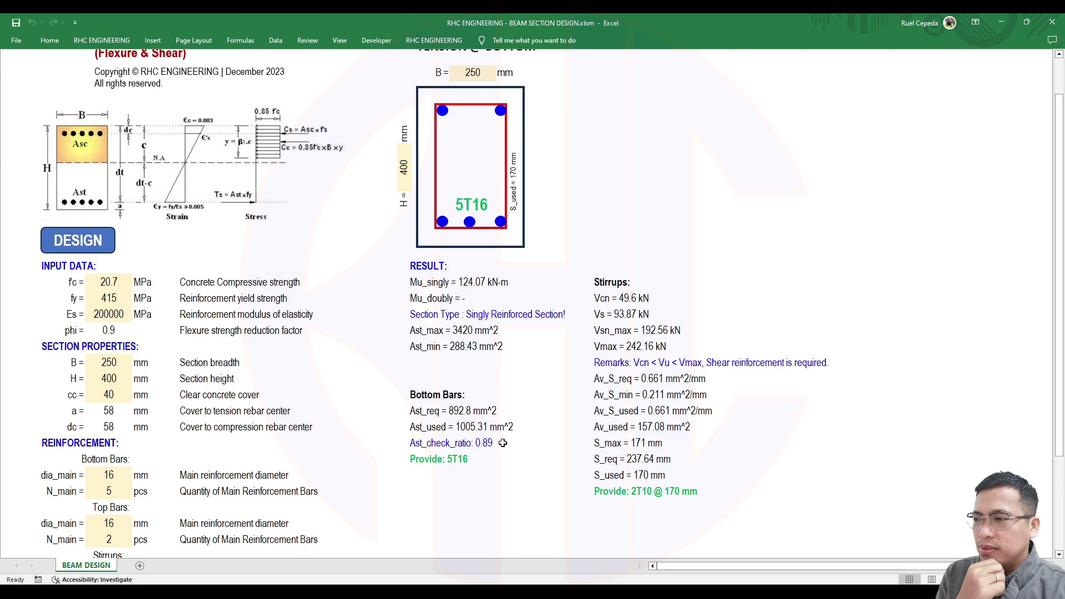
scroll(537, 438, "down", 2)
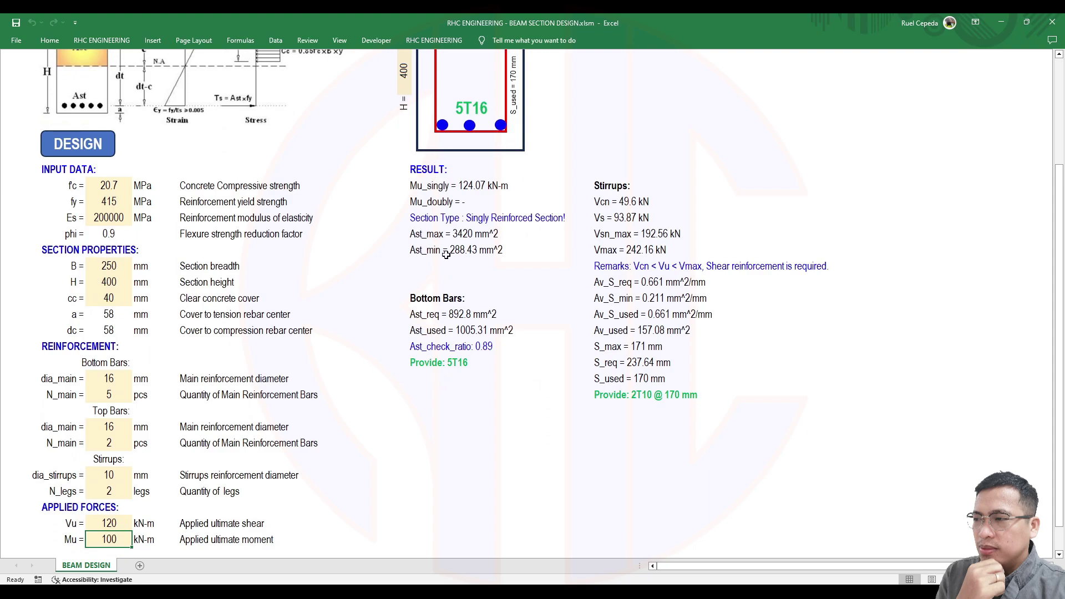
- Set the applied ultimate moment Mu to 200 kN-m and rerun the beam section design, dismissing its completion message
scroll(406, 298, "down", 3)
type("200")
key("Return")
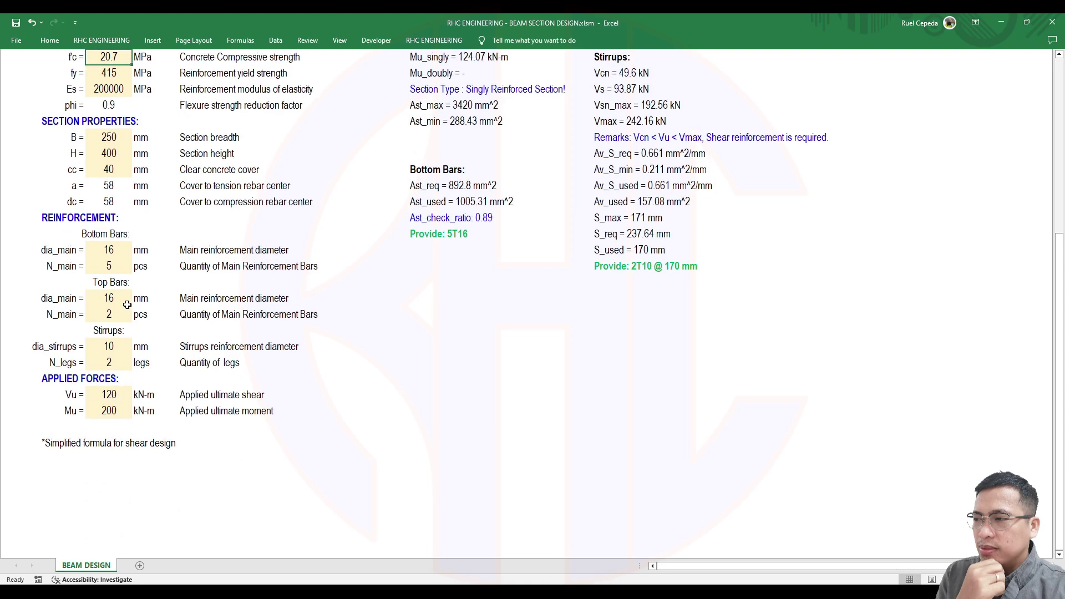
scroll(344, 263, "up", 3)
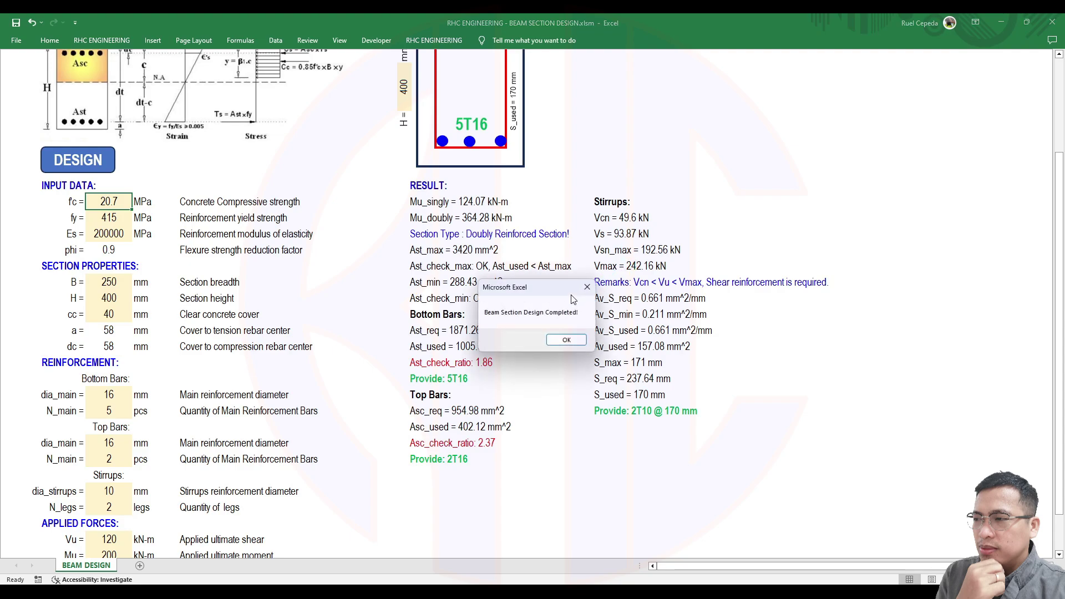
left_click(566, 341)
scroll(439, 239, "down", 3)
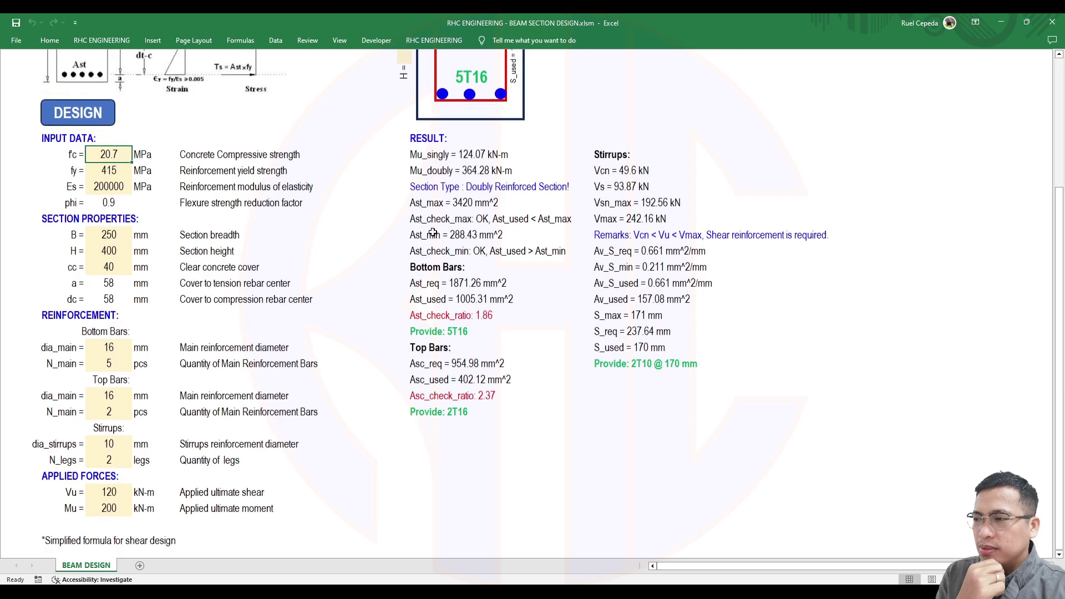
scroll(443, 242, "up", 1)
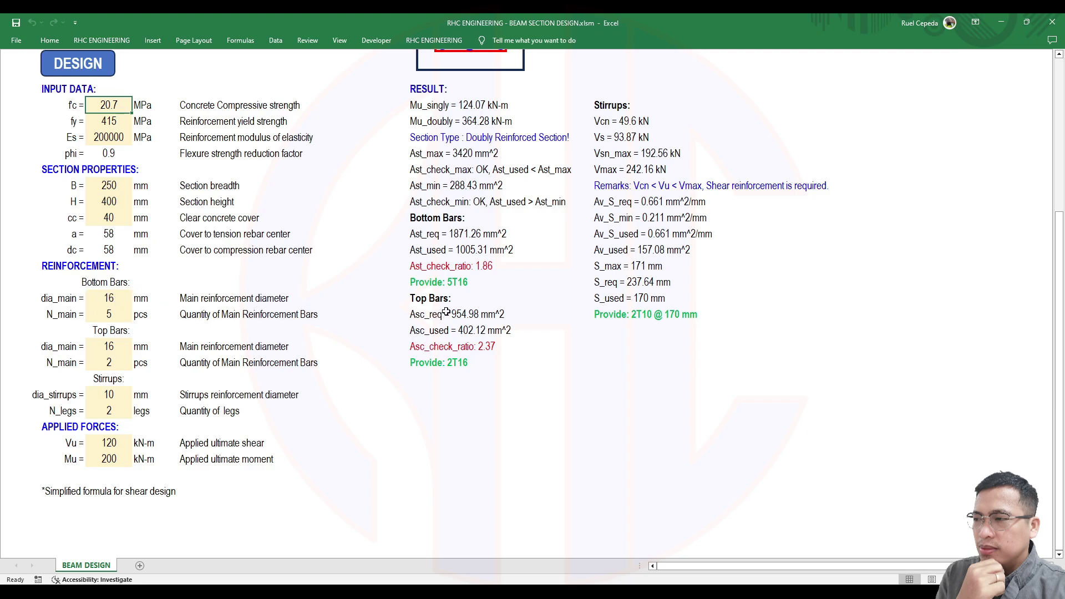
- Set the bottom bars to a main reinforcement diameter of 25 mm and a quantity of 4 pieces
left_click(119, 300)
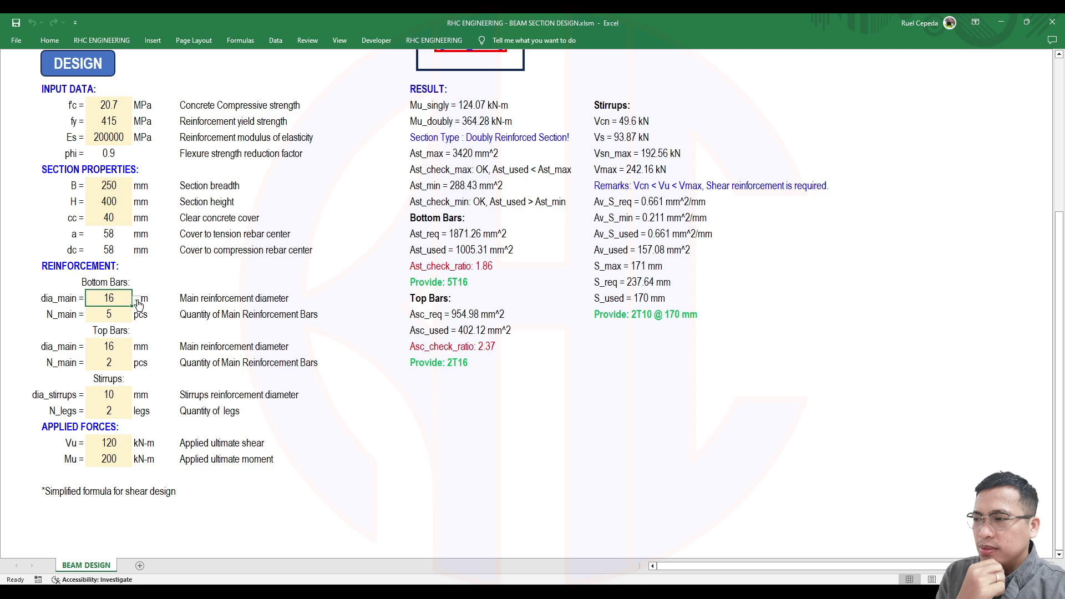
left_click(137, 302)
left_click(113, 337)
left_click(118, 316)
type("4")
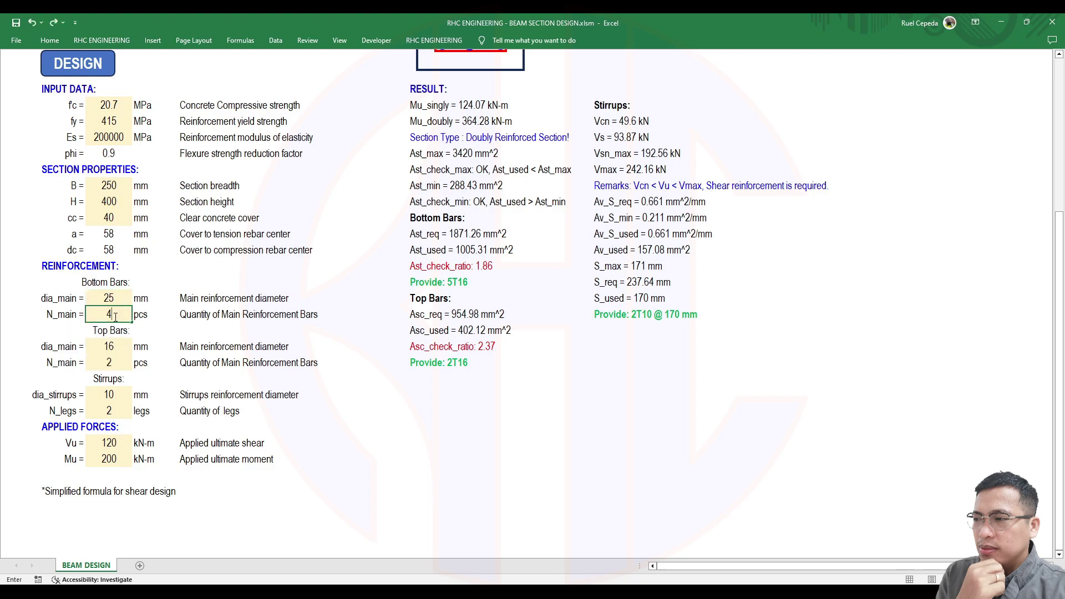
key("Return")
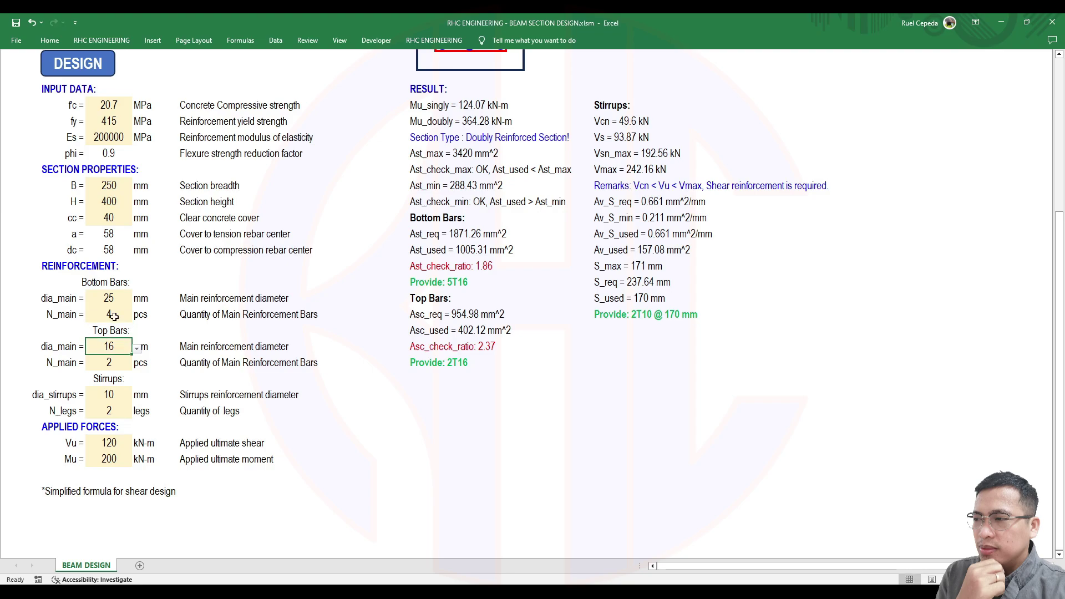
- Set the main reinforcement diameter of the top bars to 25 mm
left_click(136, 348)
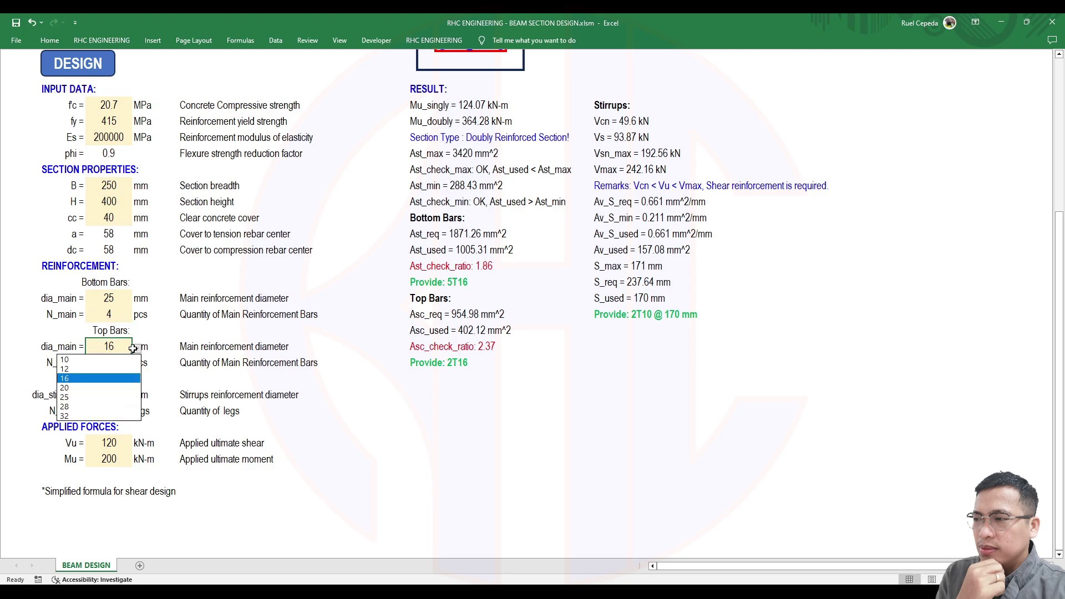
left_click(113, 388)
left_click(137, 349)
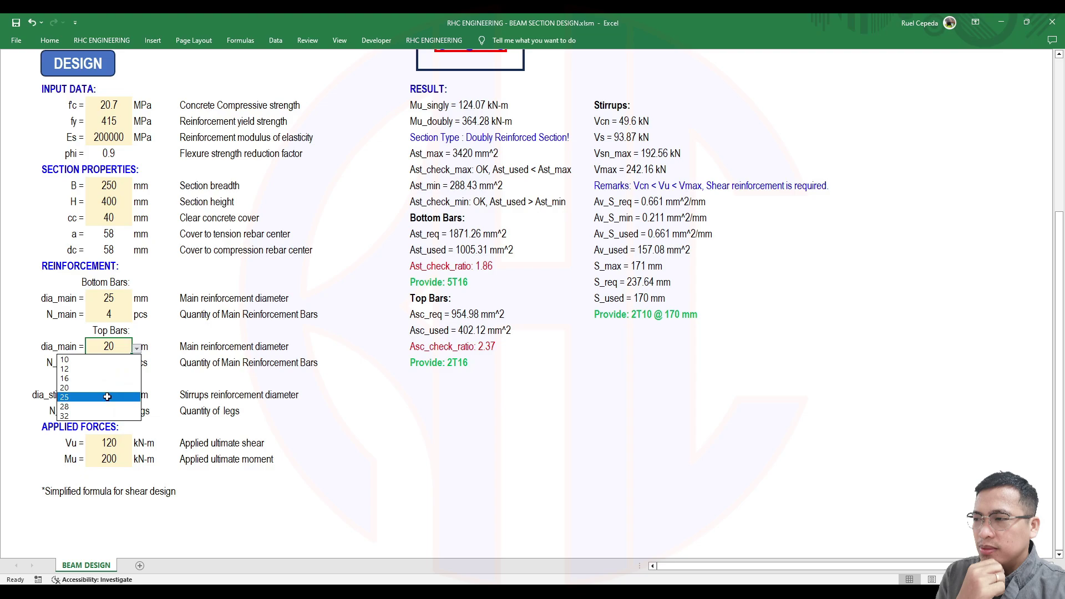
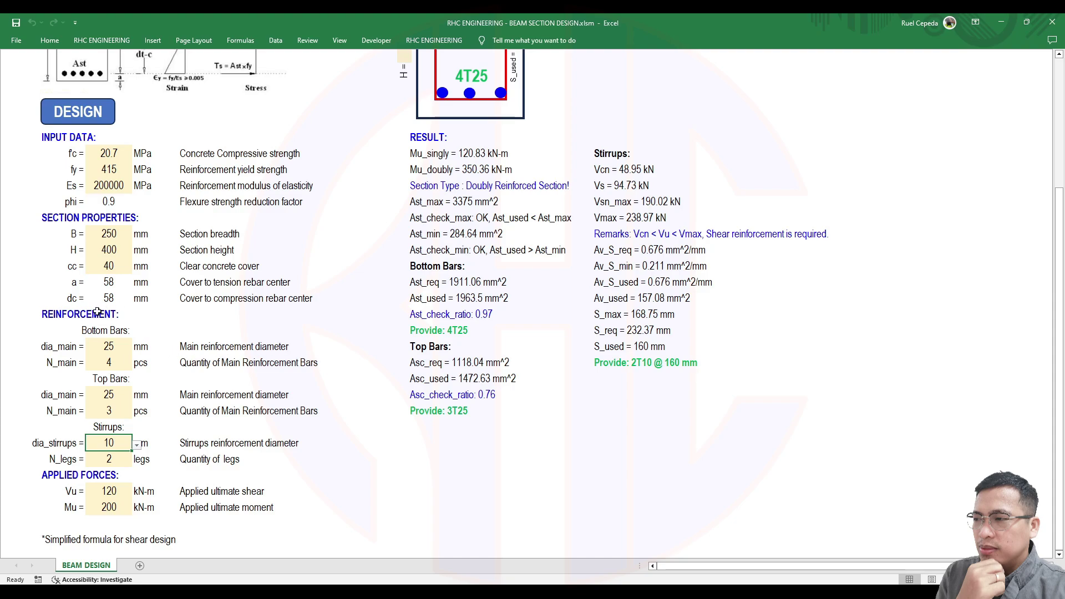
- Set the quantity of top main reinforcement bars to 2 pieces and rerun the beam section design, dismissing its message
scroll(433, 348, "up", 2)
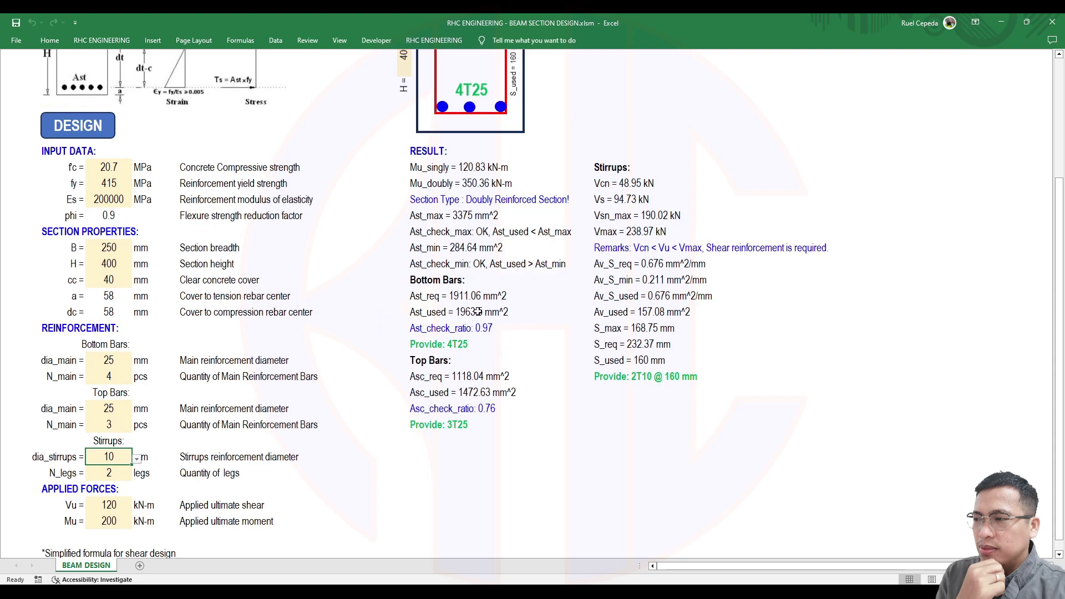
scroll(493, 331, "down", 1)
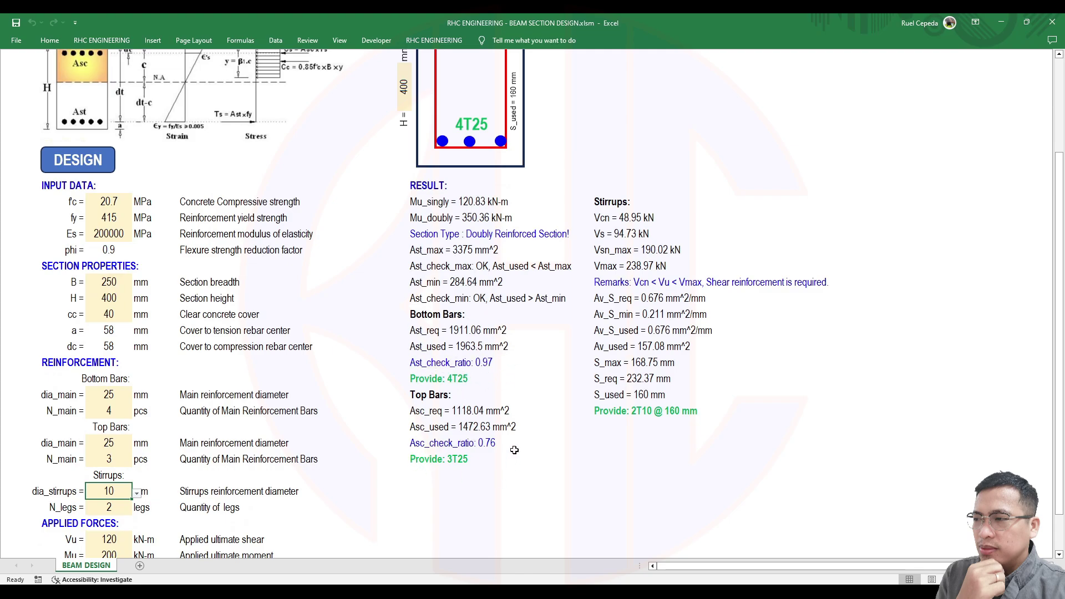
scroll(514, 450, "down", 1)
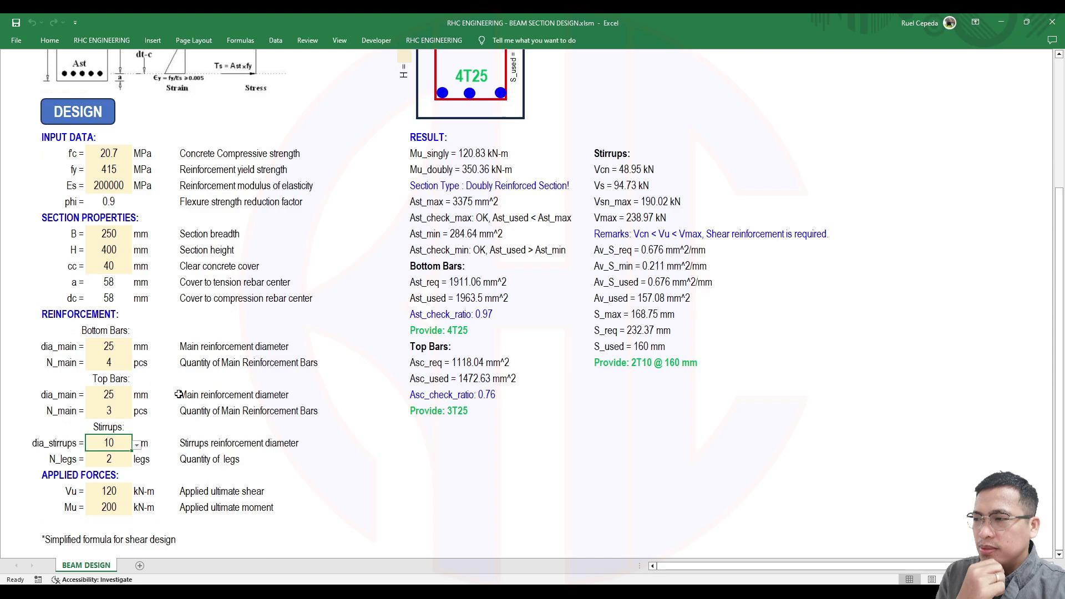
left_click(120, 411)
type("2")
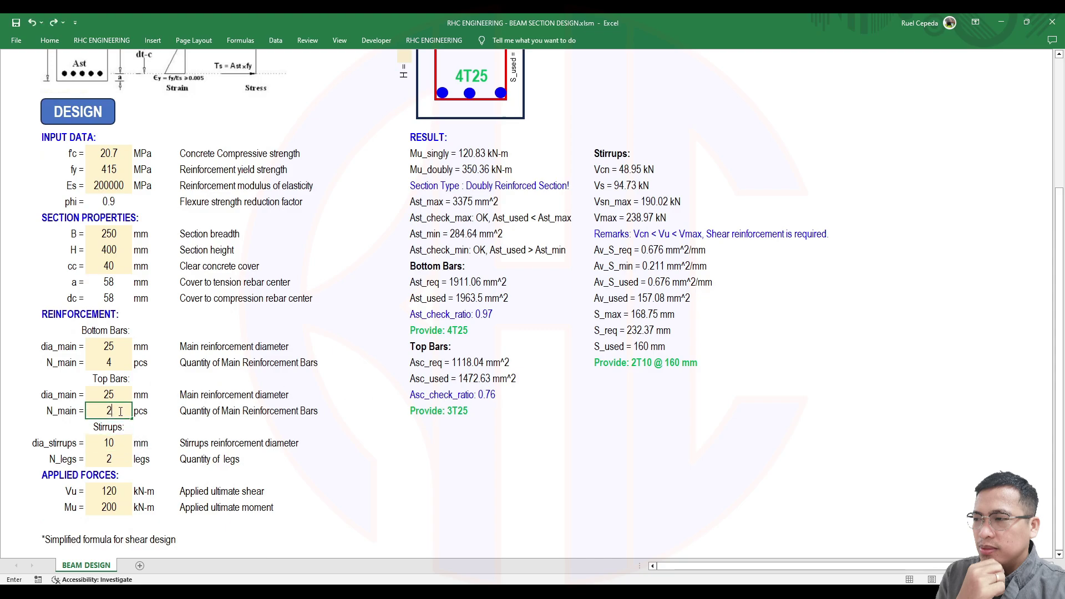
key("Return")
left_click(101, 118)
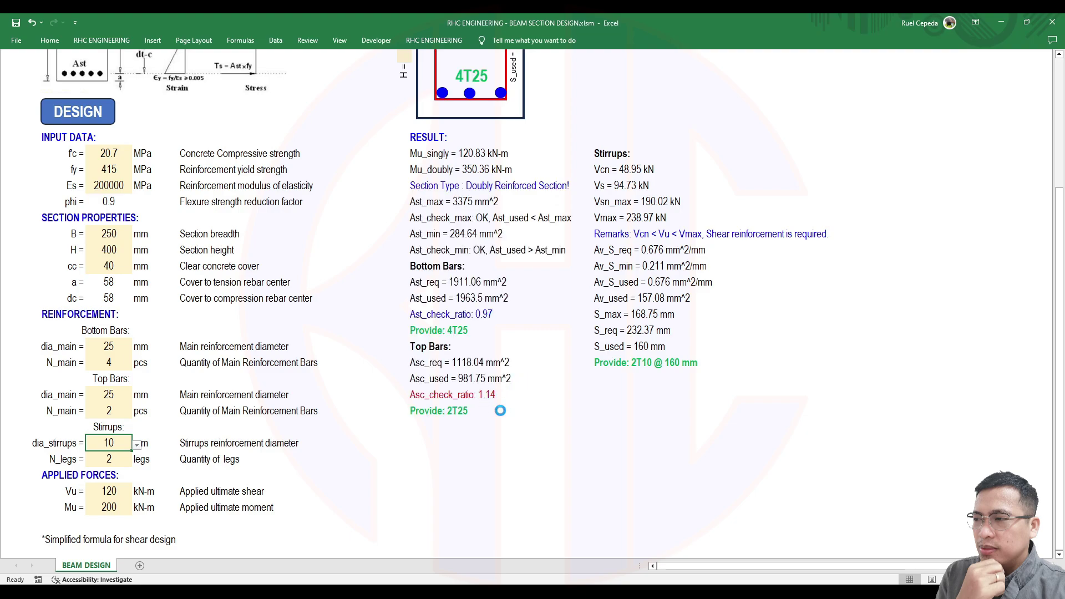
left_click(574, 339)
- Set the top bars to 3 pieces of 20 mm diameter and rerun the beam section design, dismissing its message
left_click(115, 393)
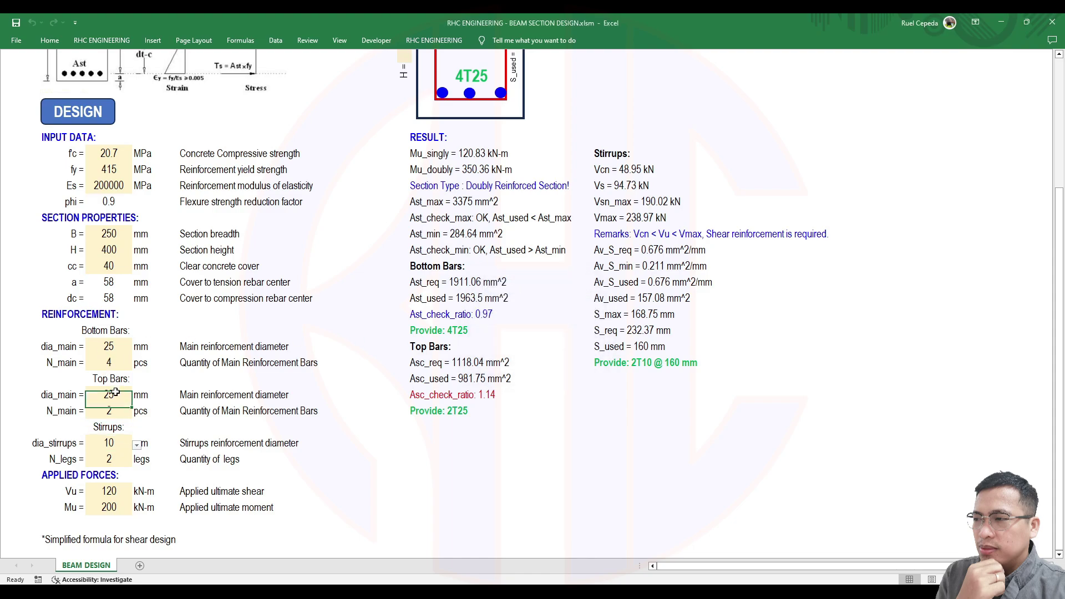
left_click(136, 396)
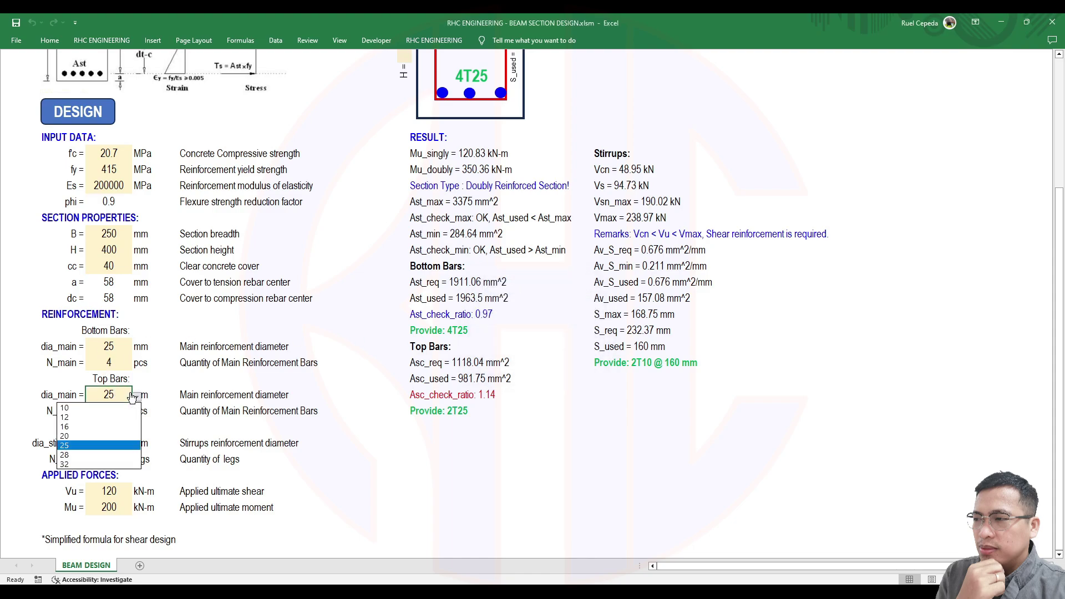
left_click(105, 437)
left_click(120, 411)
key("Return")
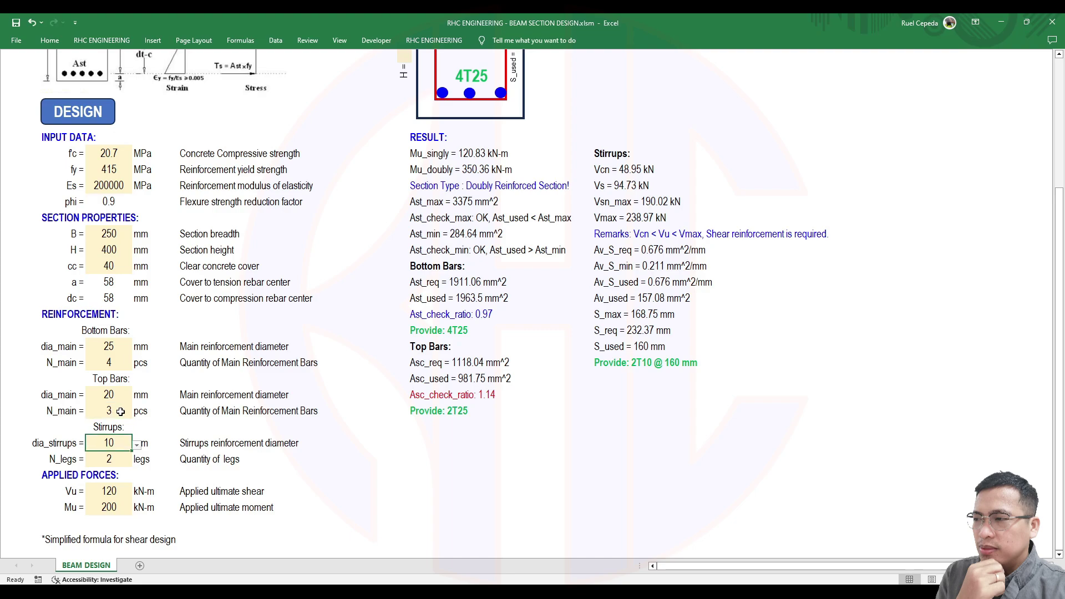
left_click(93, 110)
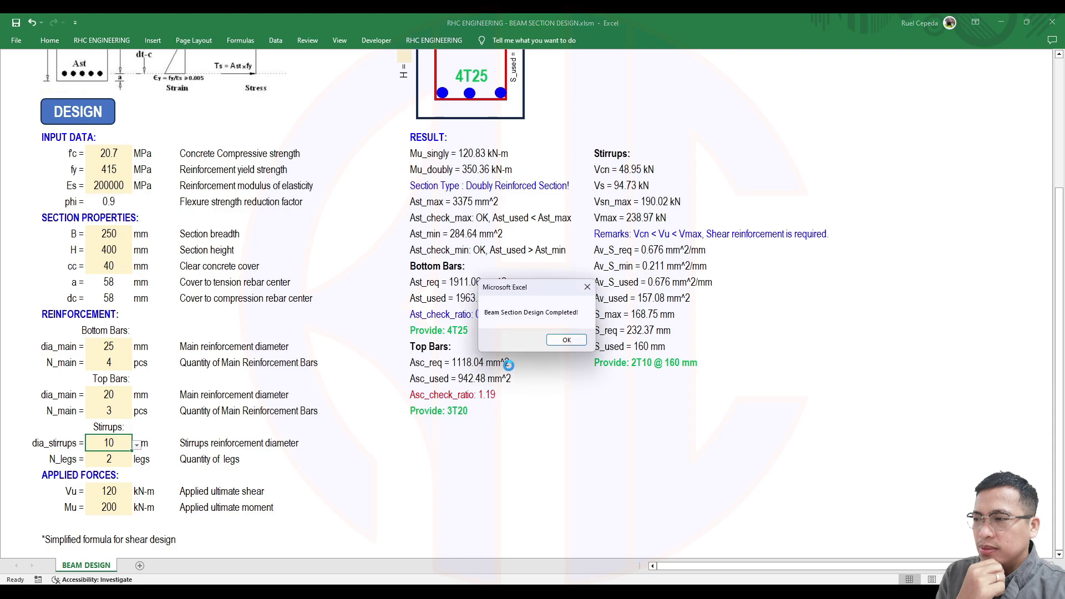
left_click(565, 340)
- Set the quantity of top main reinforcement bars to 4 pieces and rerun the beam section design, dismissing its message
left_click(113, 411)
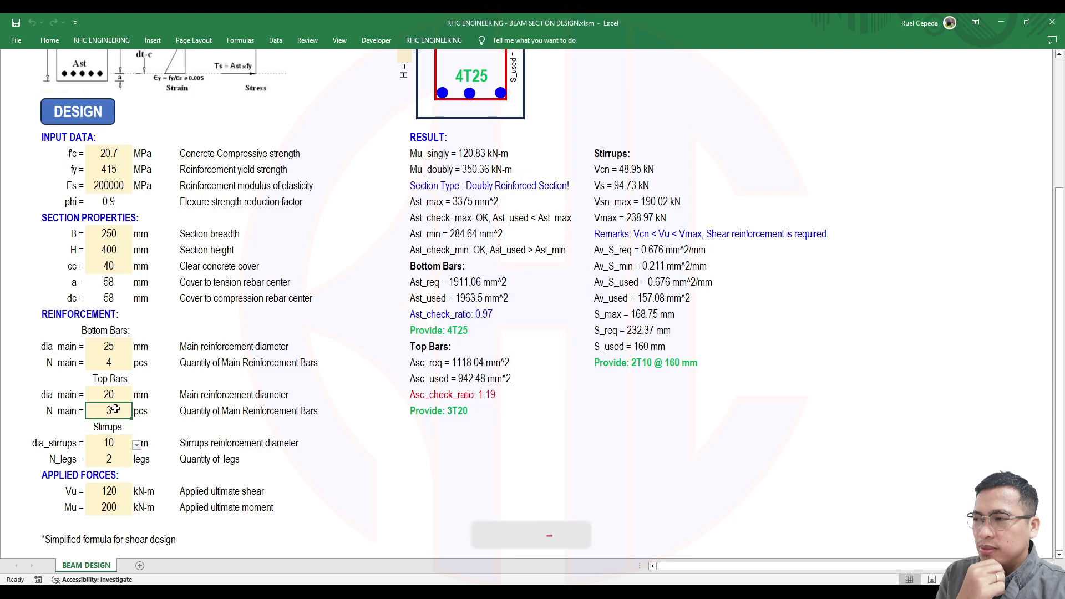
type("4")
key("Return")
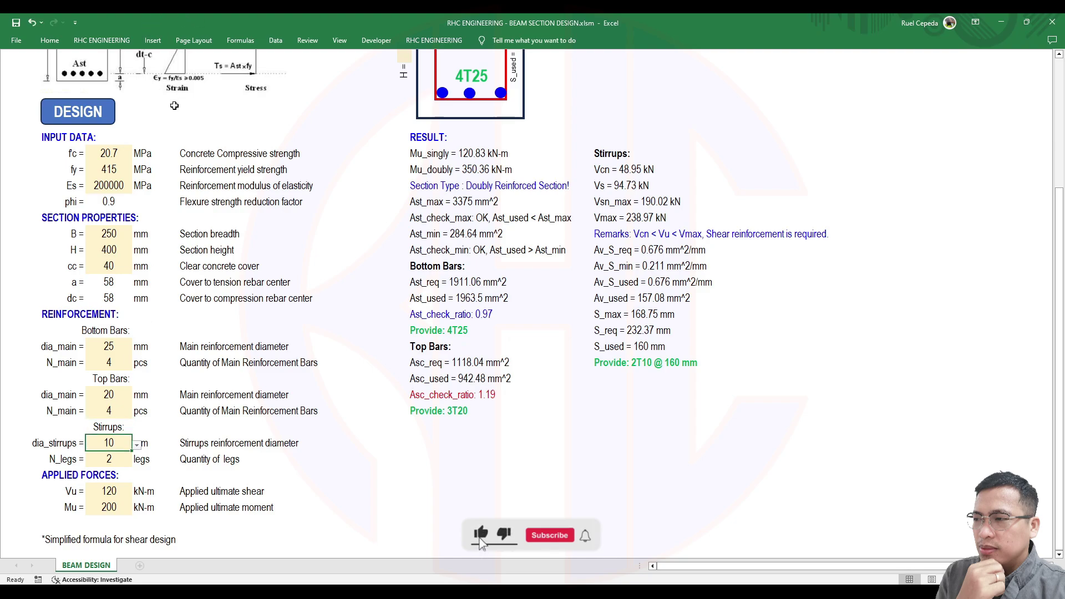
left_click(84, 122)
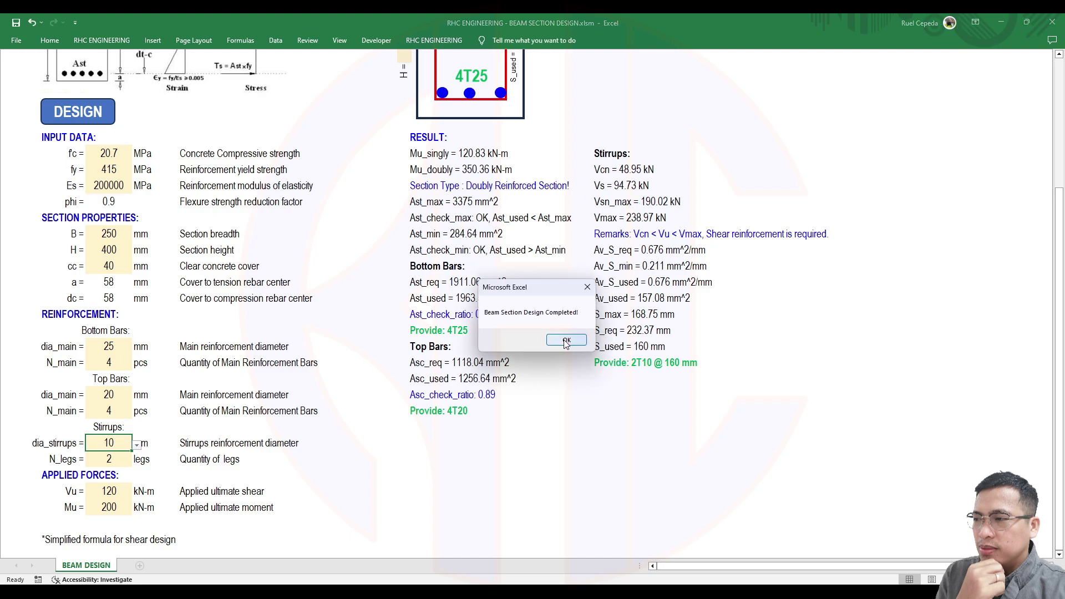
left_click(566, 341)
- Examine the section diagram, the bottom and top bar check ratios, and the stirrup results of the doubly reinforced beam
scroll(498, 413, "up", 1)
scroll(483, 431, "down", 2)
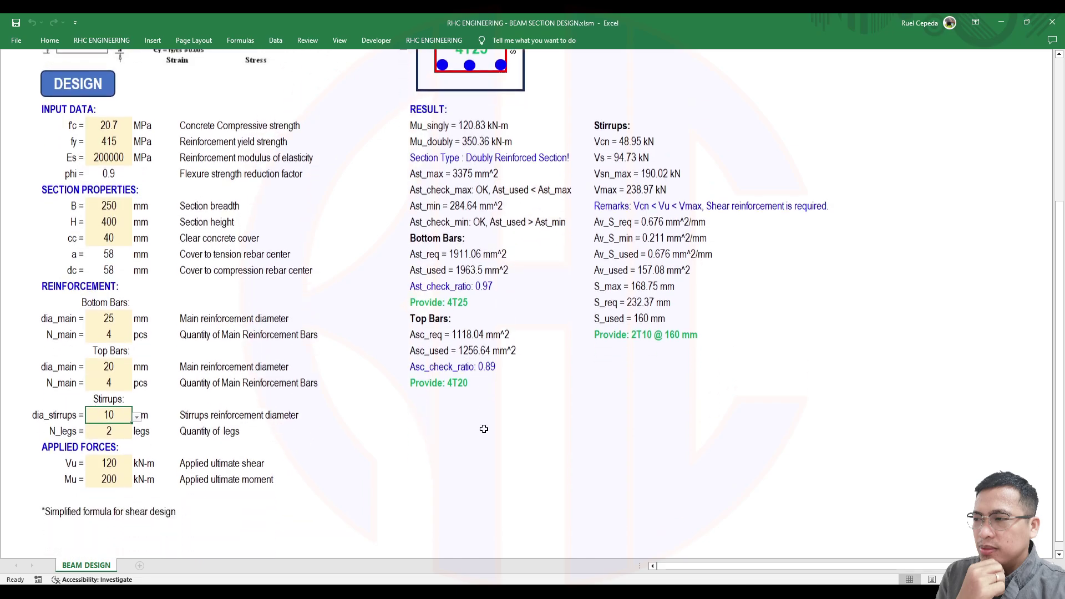
scroll(288, 380, "up", 4)
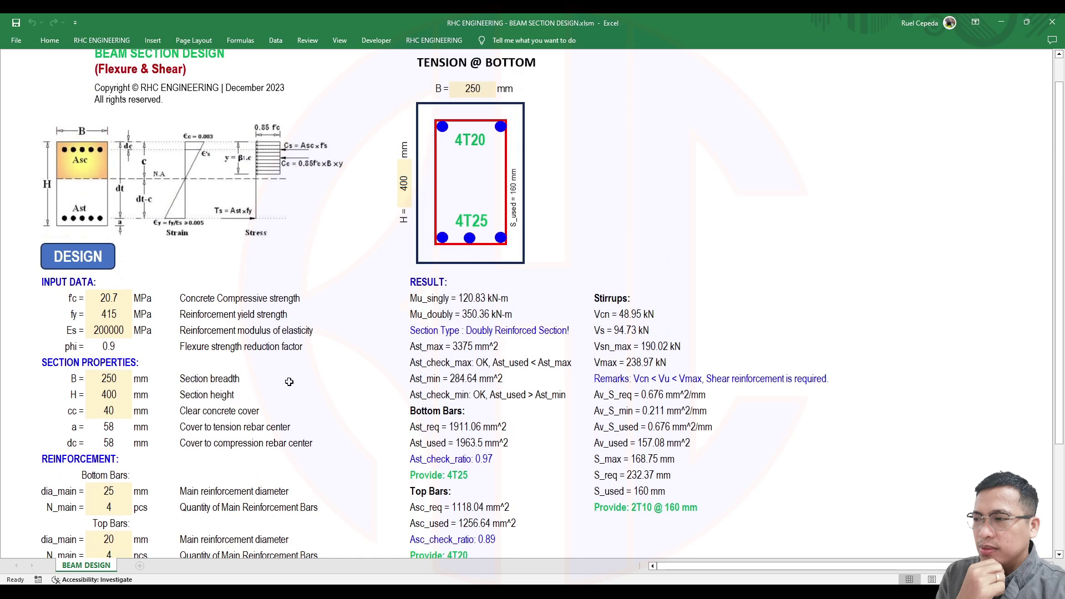
scroll(348, 157, "up", 1)
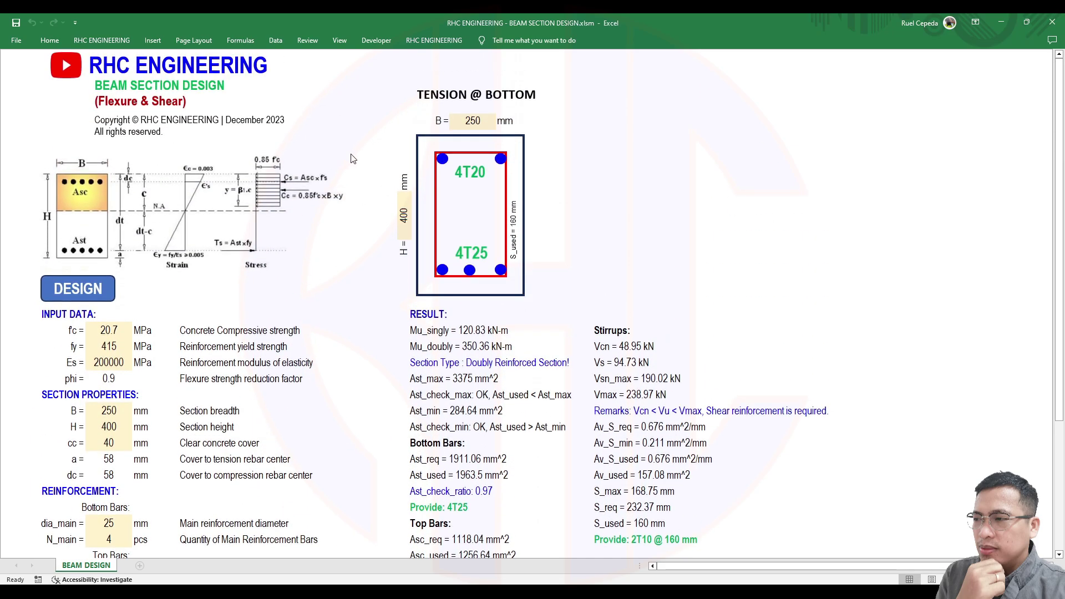
scroll(352, 159, "down", 1)
scroll(352, 159, "up", 1)
scroll(611, 307, "down", 3)
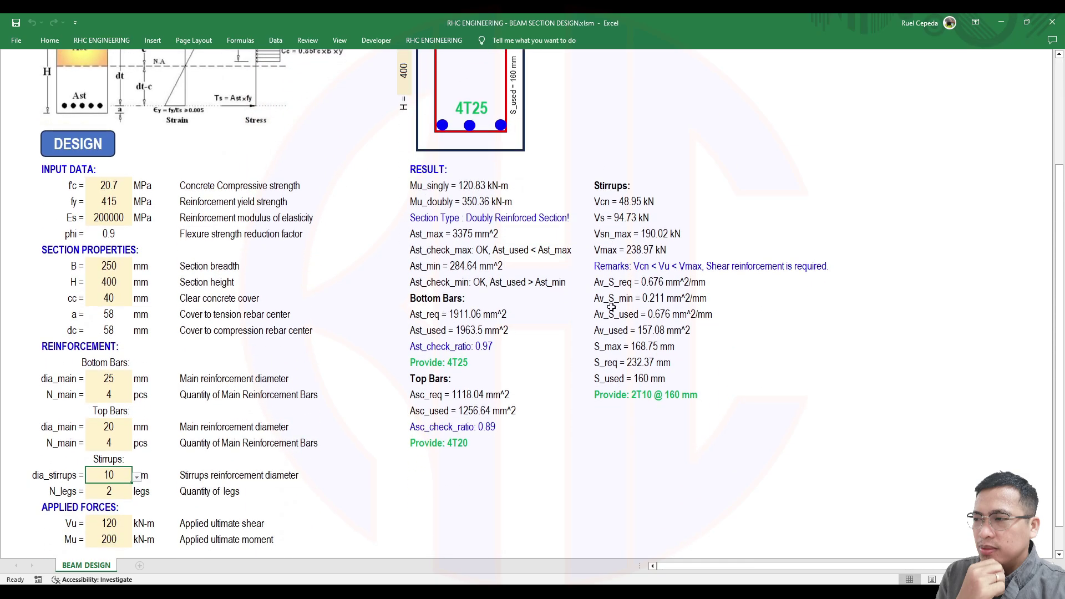
scroll(611, 307, "down", 4)
scroll(716, 301, "up", 6)
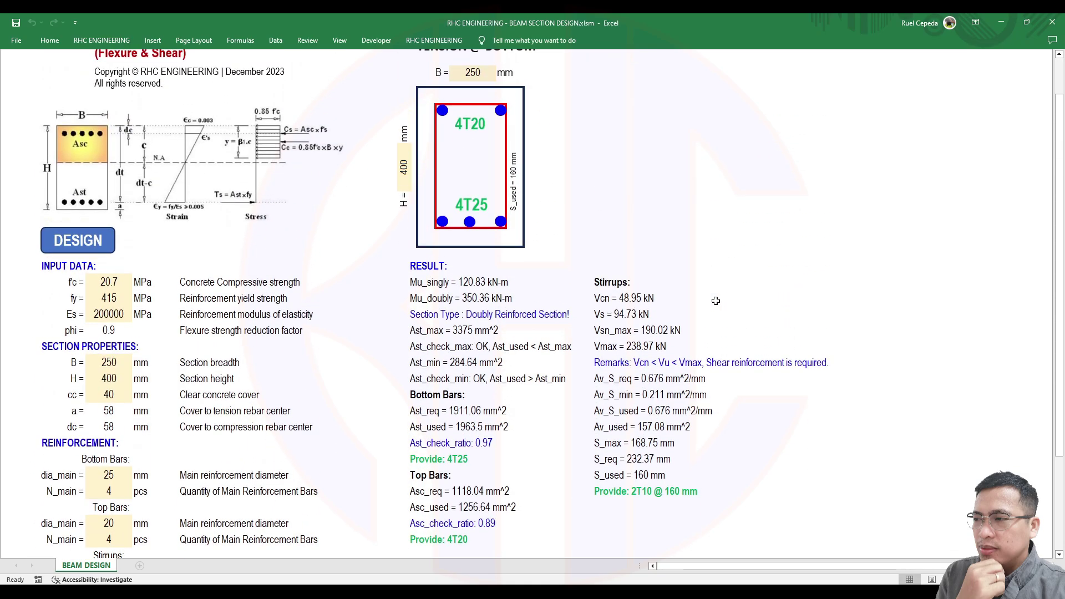
scroll(716, 302, "down", 4)
scroll(705, 307, "up", 5)
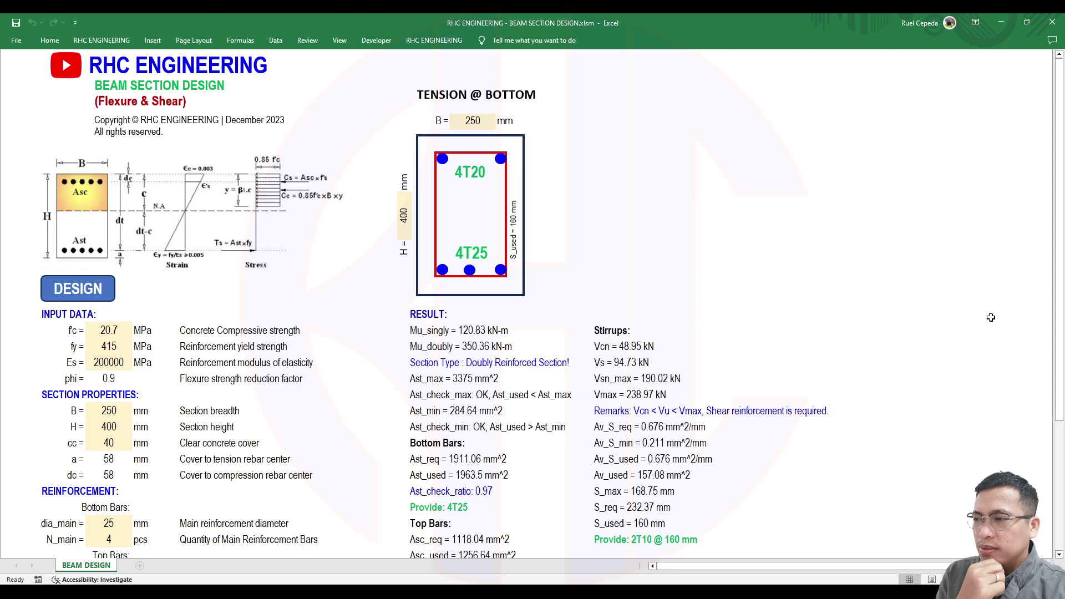
scroll(748, 256, "down", 3)
scroll(751, 260, "up", 3)
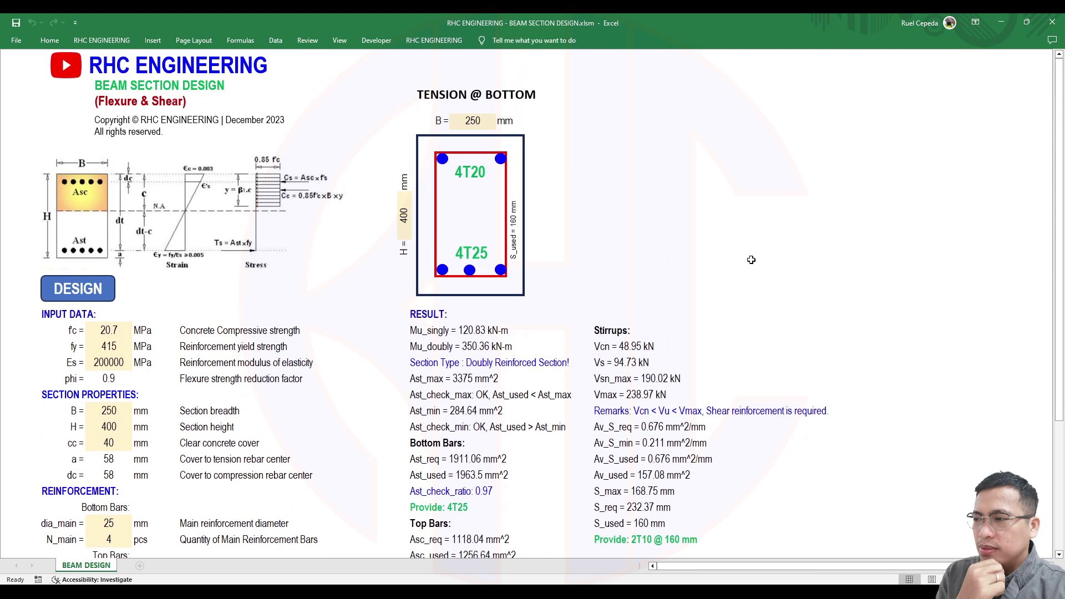